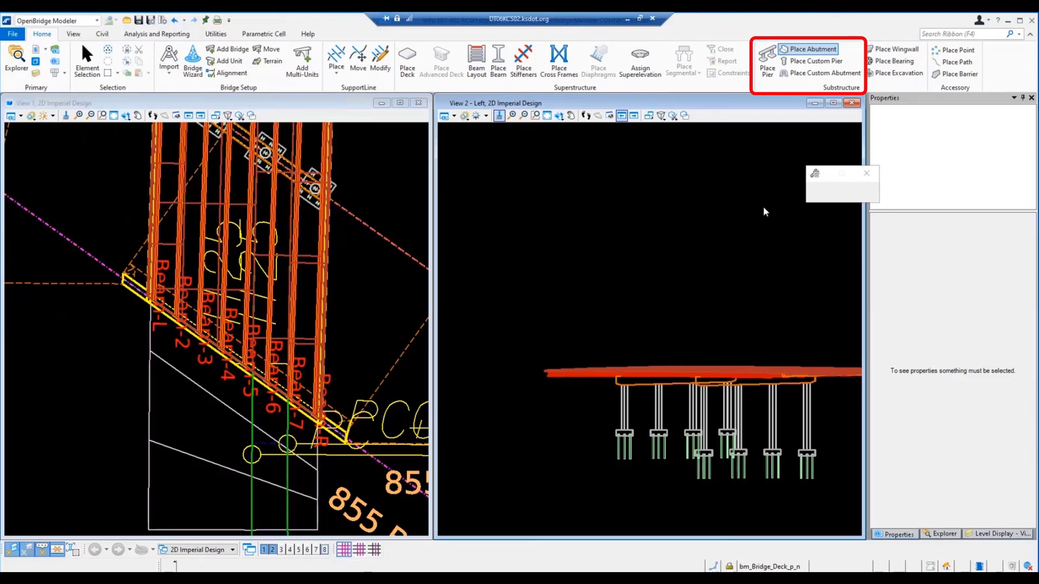
Step: Place an abutment from the PileCap 40' Roadway template on the support line across the lower ends of the beams
{"action": "left_click", "coordinate": [805, 204]}
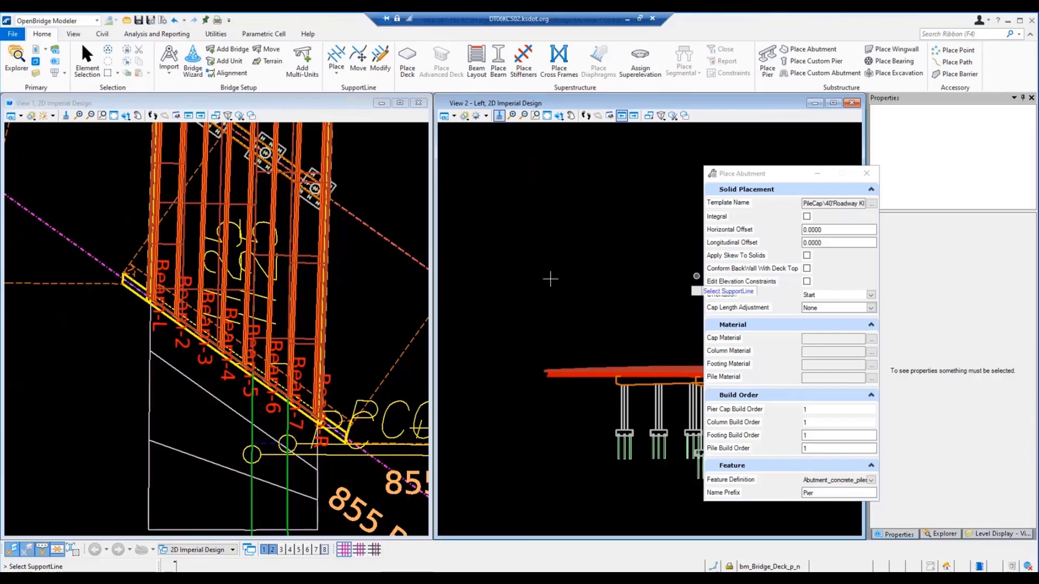
{"action": "left_click", "coordinate": [79, 248]}
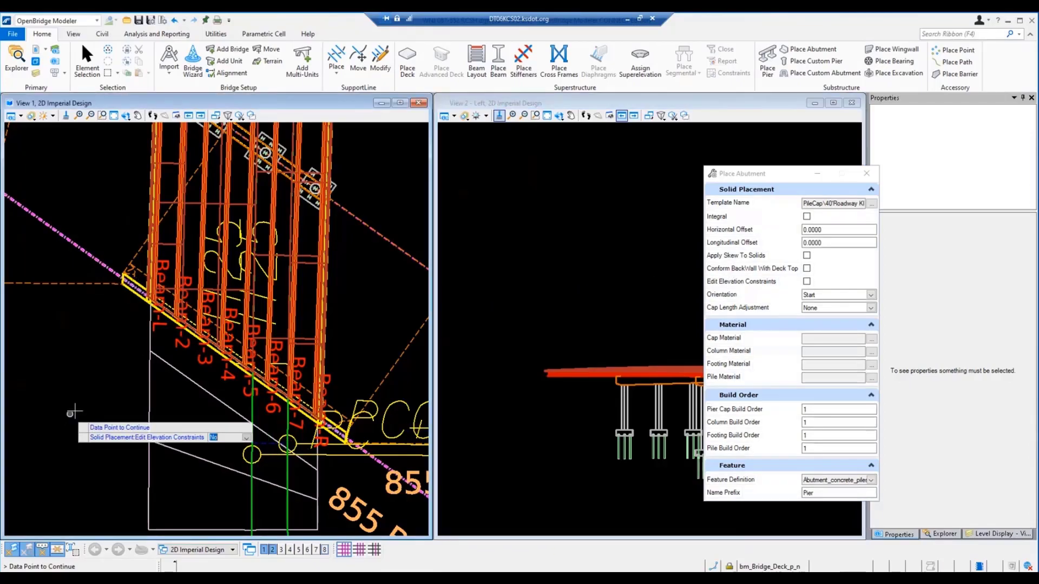
{"action": "left_click", "coordinate": [77, 408]}
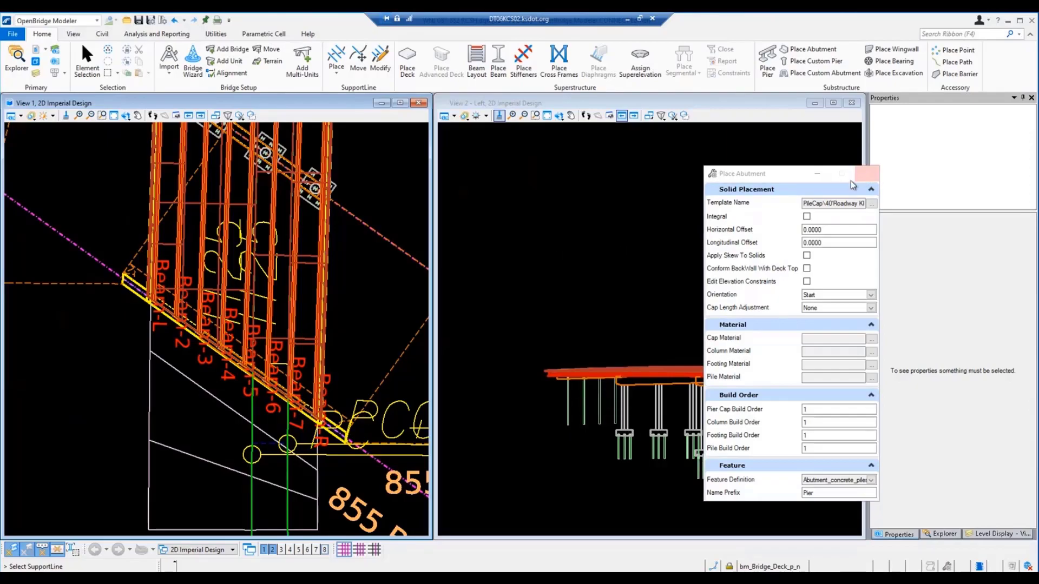
{"action": "left_click", "coordinate": [866, 173]}
{"action": "key", "text": "Escape"}
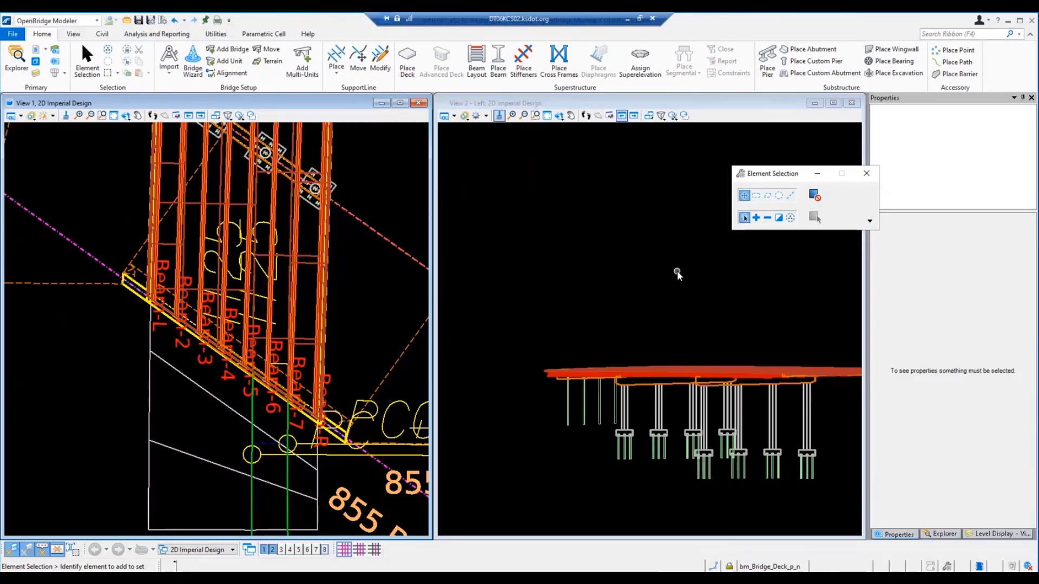
Step: Select the new abutment in the elevation view and display it in the 3D view, View 8
{"action": "left_click", "coordinate": [570, 412]}
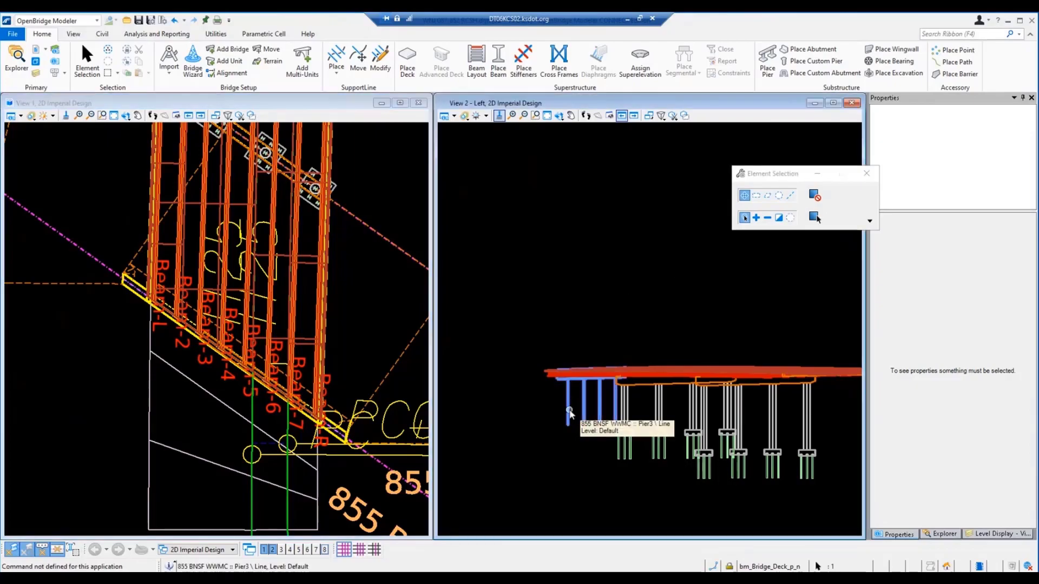
{"action": "left_click", "coordinate": [324, 550]}
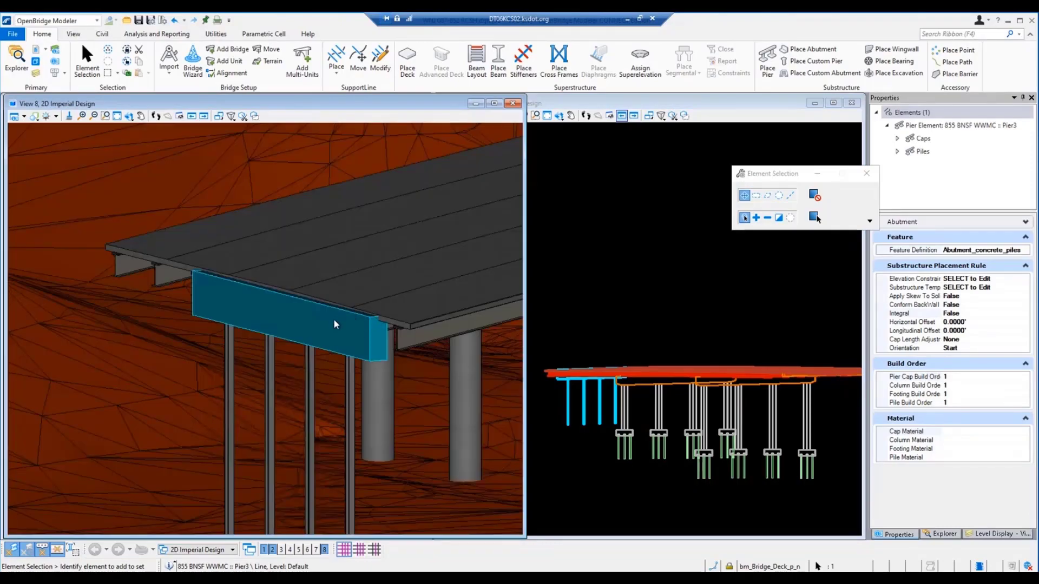
{"action": "left_click", "coordinate": [359, 357]}
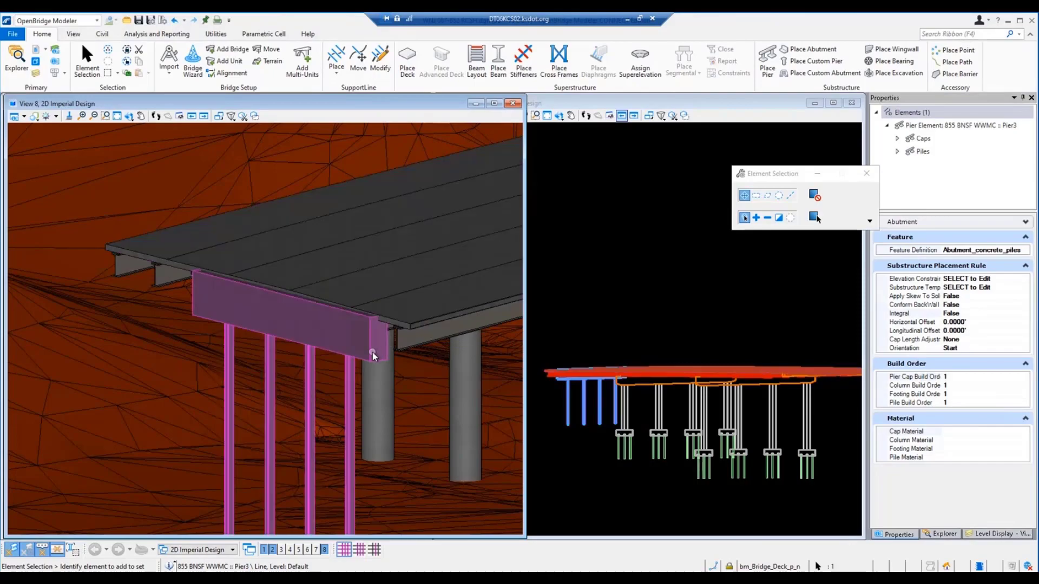
{"action": "mouse_move", "coordinate": [372, 352]}
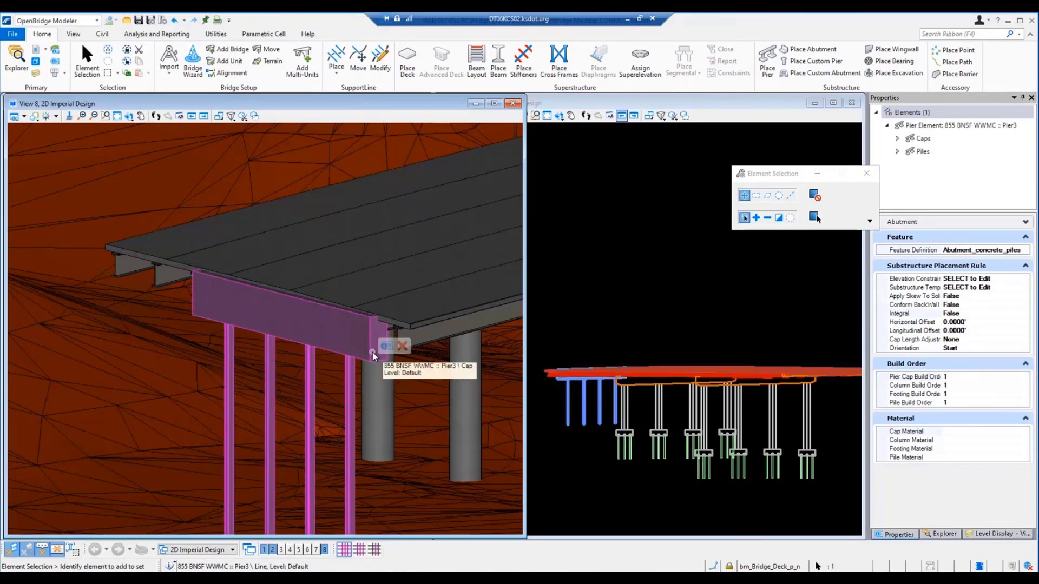
Step: Edit the abutment's substructure template, setting both the pile cap depth and the pile cap width to 36 inches
{"action": "left_click", "coordinate": [1025, 289]}
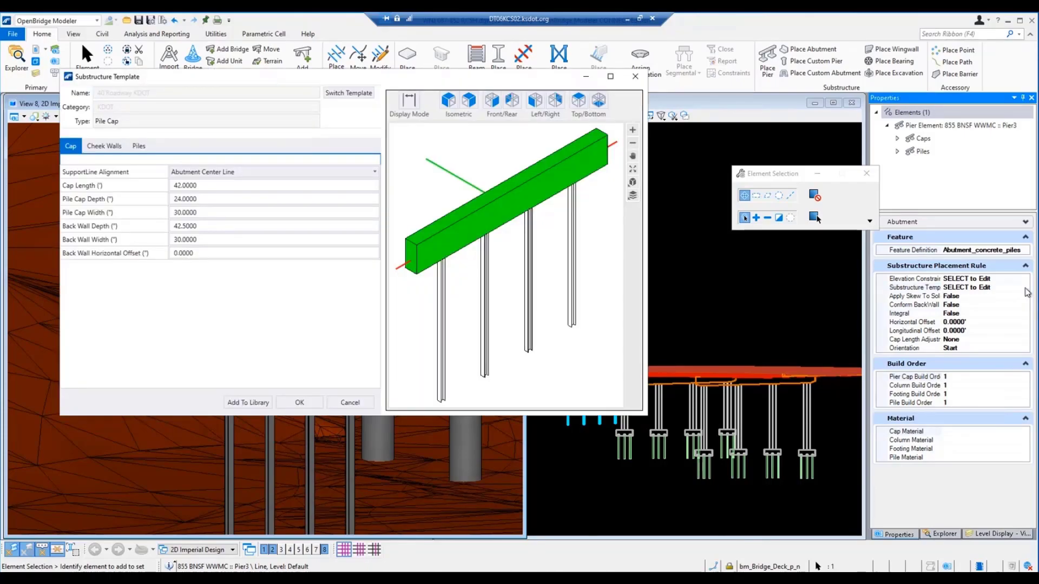
{"action": "left_click", "coordinate": [290, 187]}
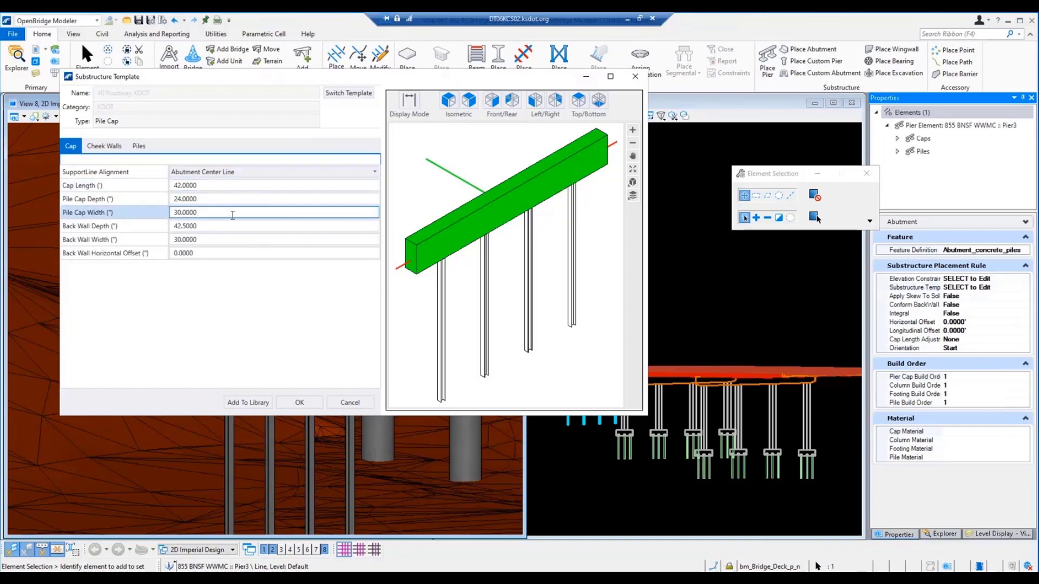
{"action": "left_click", "coordinate": [205, 199]}
{"action": "left_click", "coordinate": [205, 199]}
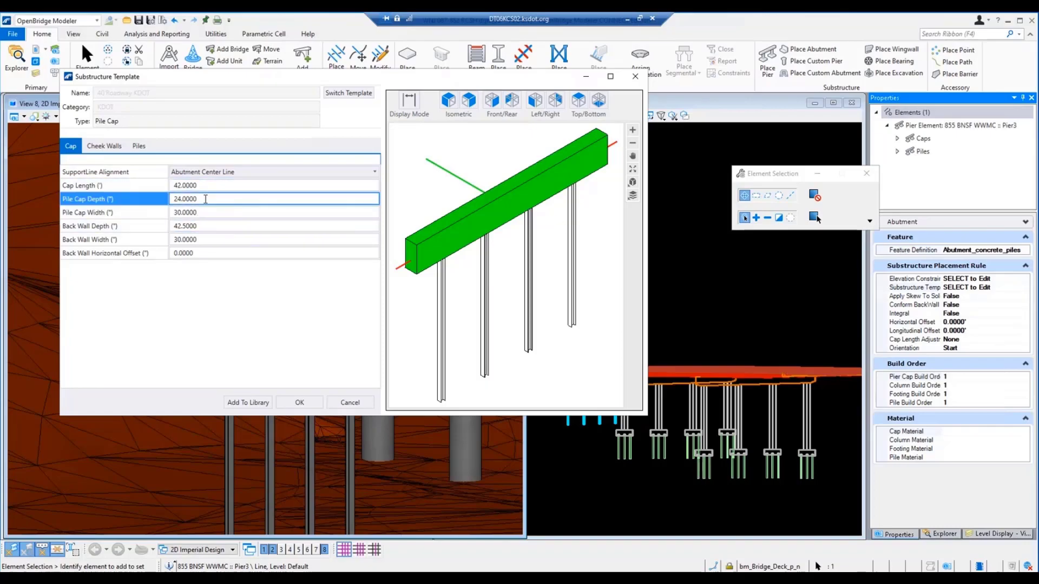
{"action": "double_click", "coordinate": [176, 198]}
{"action": "type", "text": "36"}
{"action": "double_click", "coordinate": [212, 211]}
{"action": "type", "text": "36"}
{"action": "key", "text": "Return"}
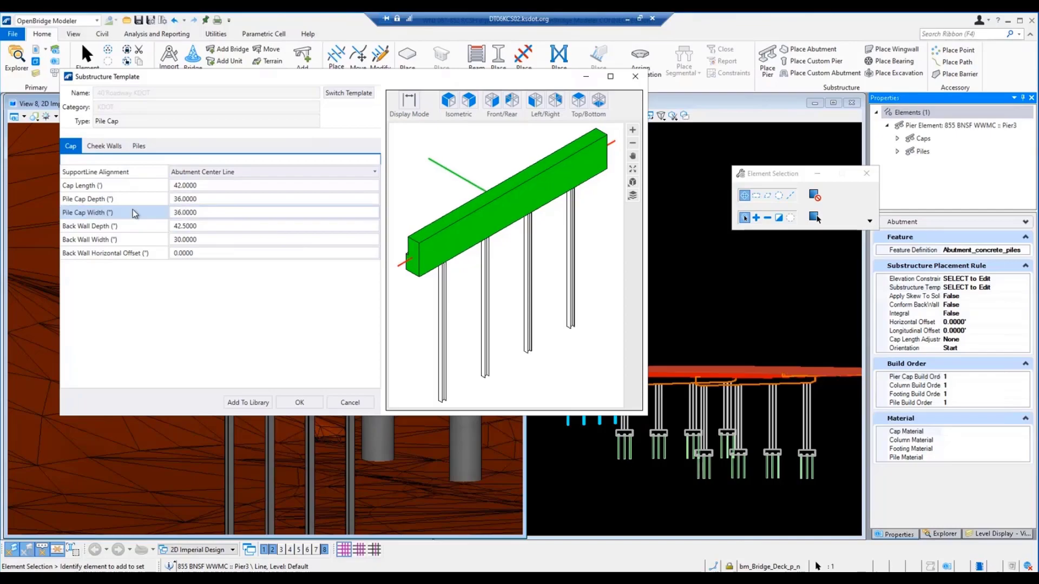
Step: Set the template's back wall depth to 0.01 inches and its back wall width to 36 inches
{"action": "left_click", "coordinate": [209, 227]}
{"action": "key", "text": "BackSpace"}
{"action": "key", "text": "BackSpace"}
{"action": "key", "text": "BackSpace"}
{"action": "key", "text": "BackSpace"}
{"action": "key", "text": "BackSpace"}
{"action": "key", "text": "BackSpace"}
{"action": "key", "text": "BackSpace"}
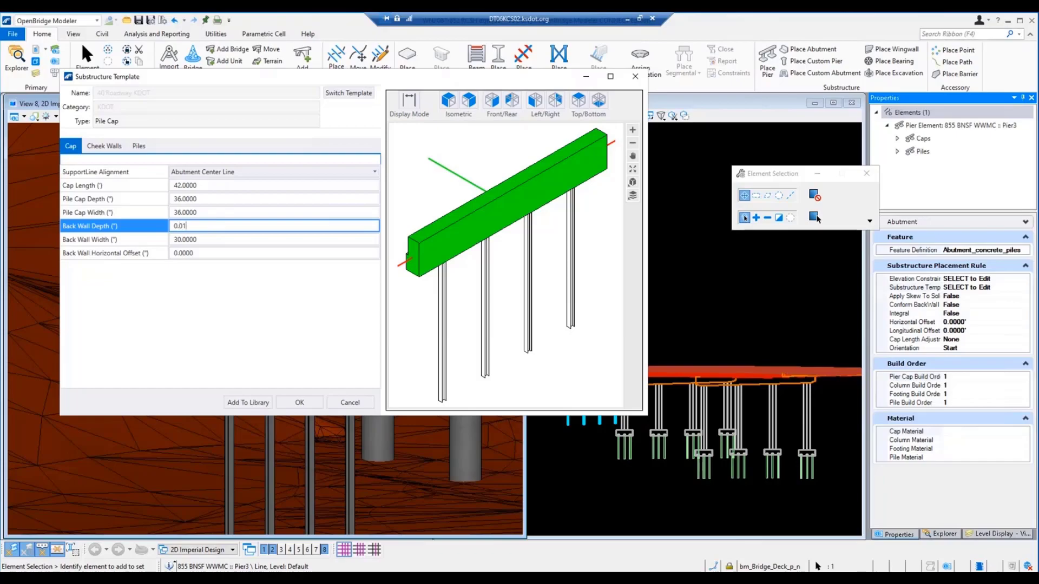
{"action": "type", "text": "0.01"}
{"action": "left_click", "coordinate": [208, 240]}
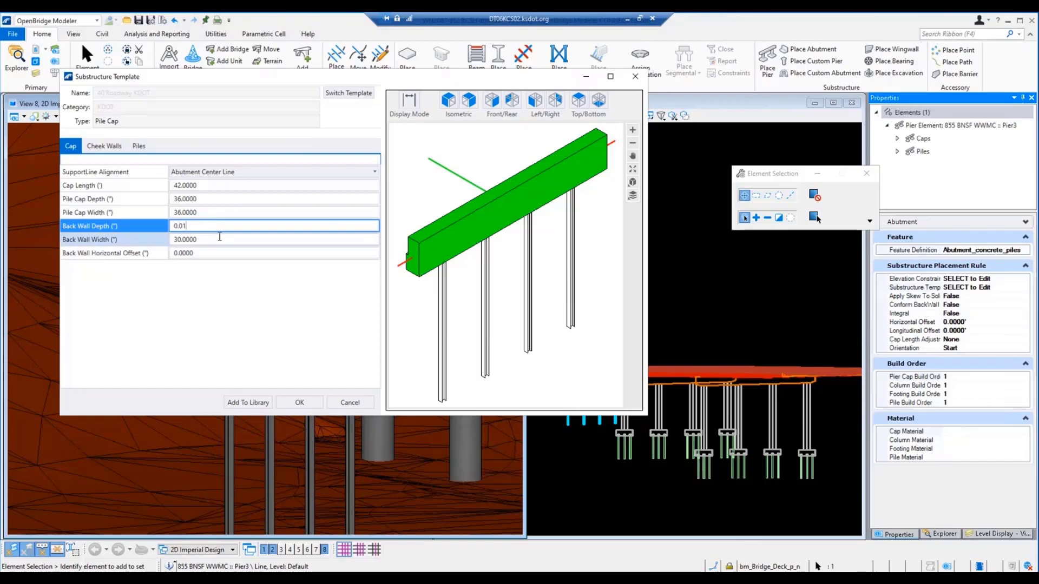
{"action": "left_click", "coordinate": [151, 240]}
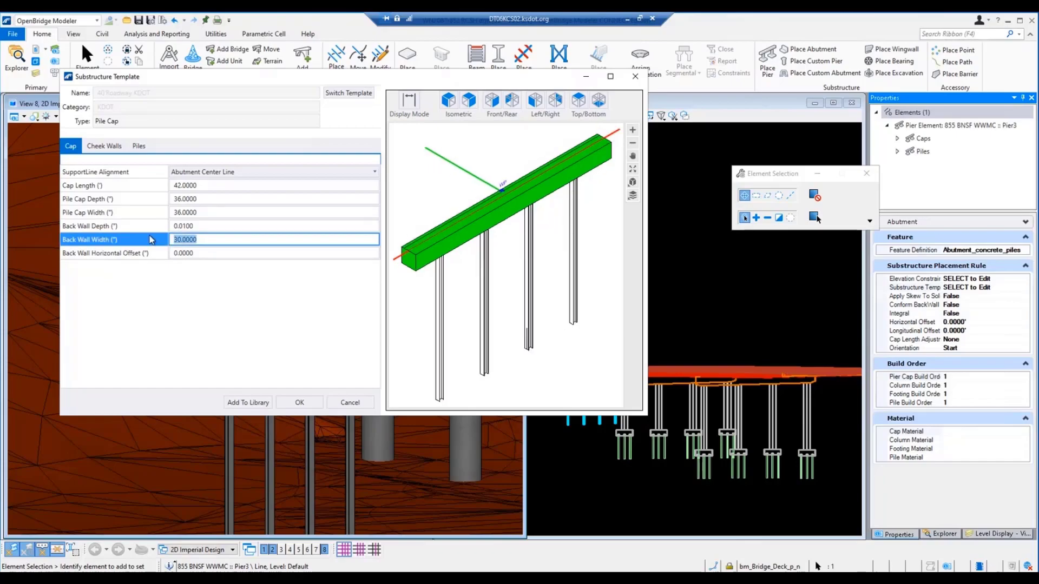
{"action": "type", "text": "36"}
Step: Check the template preview from the side and in isometric, and apply the edited template to the abutment
{"action": "left_click", "coordinate": [501, 187]}
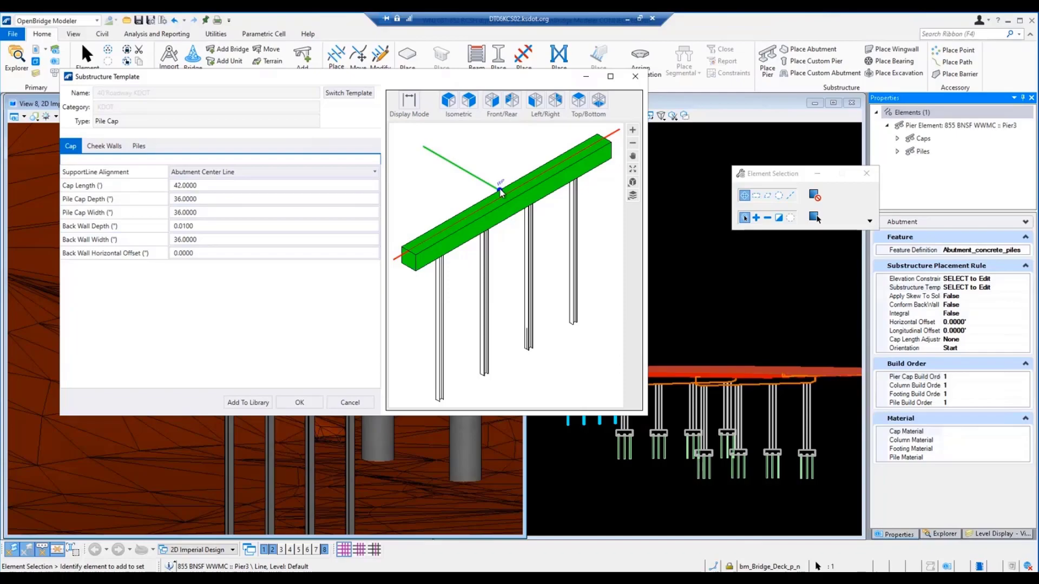
{"action": "left_click", "coordinate": [534, 103]}
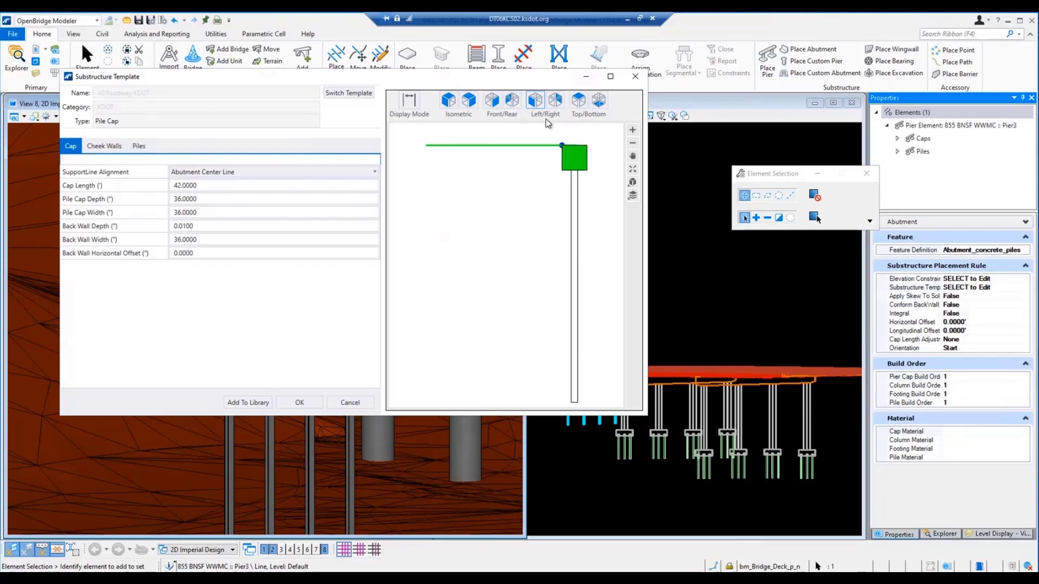
{"action": "left_click", "coordinate": [448, 103]}
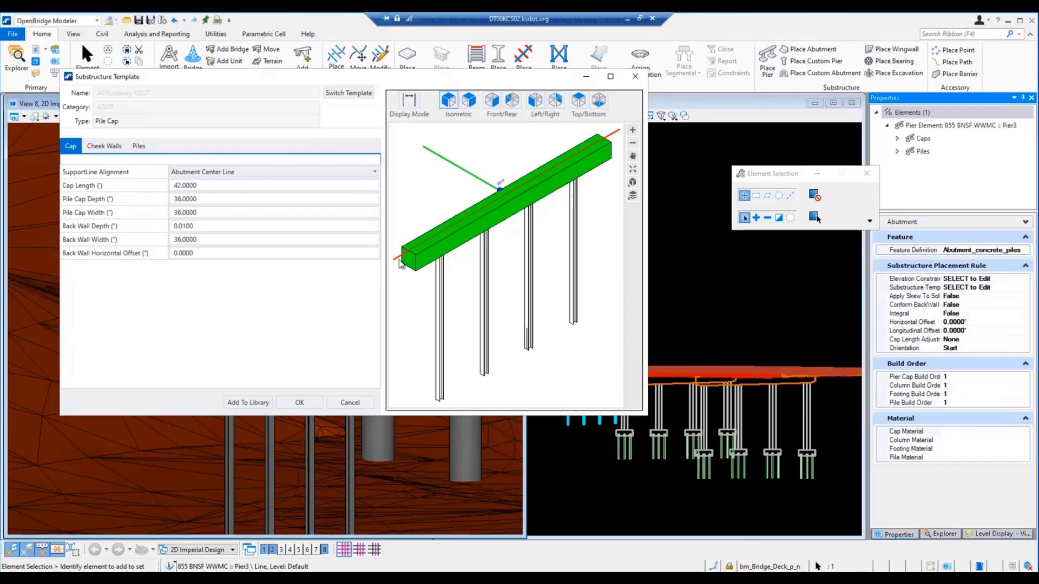
{"action": "left_click", "coordinate": [307, 404]}
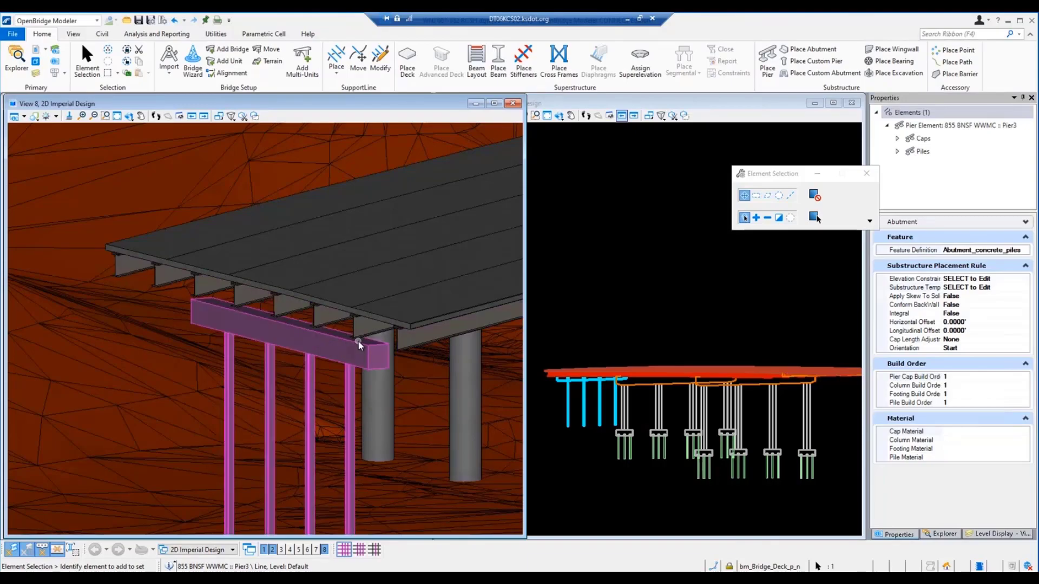
Step: Set the abutment's cap length adjustment to By Deck and its horizontal offset to -7.5 feet
{"action": "scroll", "coordinate": [359, 341], "scroll_direction": "up", "scroll_amount": 8}
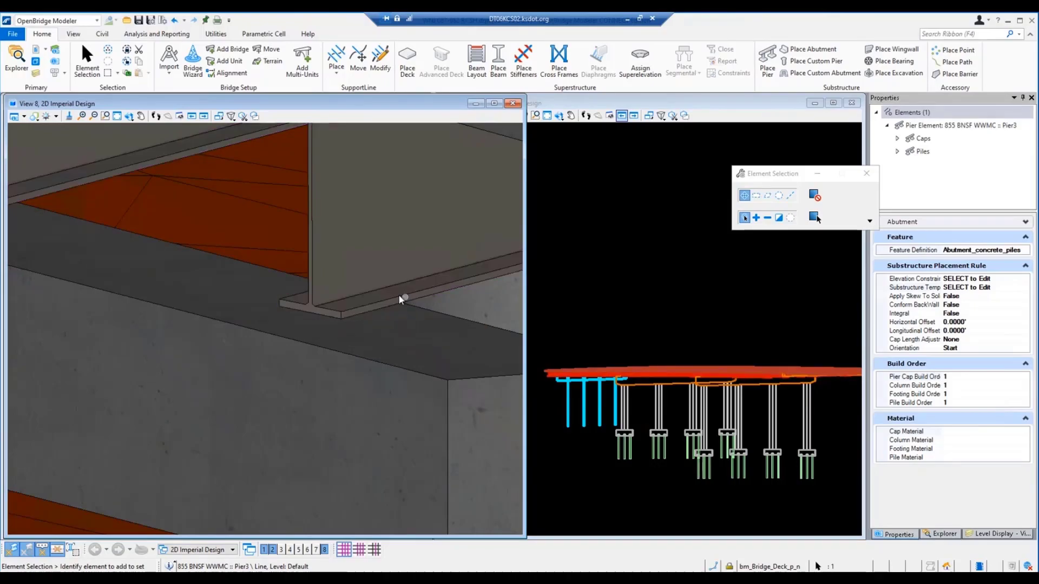
{"action": "scroll", "coordinate": [304, 328], "scroll_direction": "down", "scroll_amount": 5}
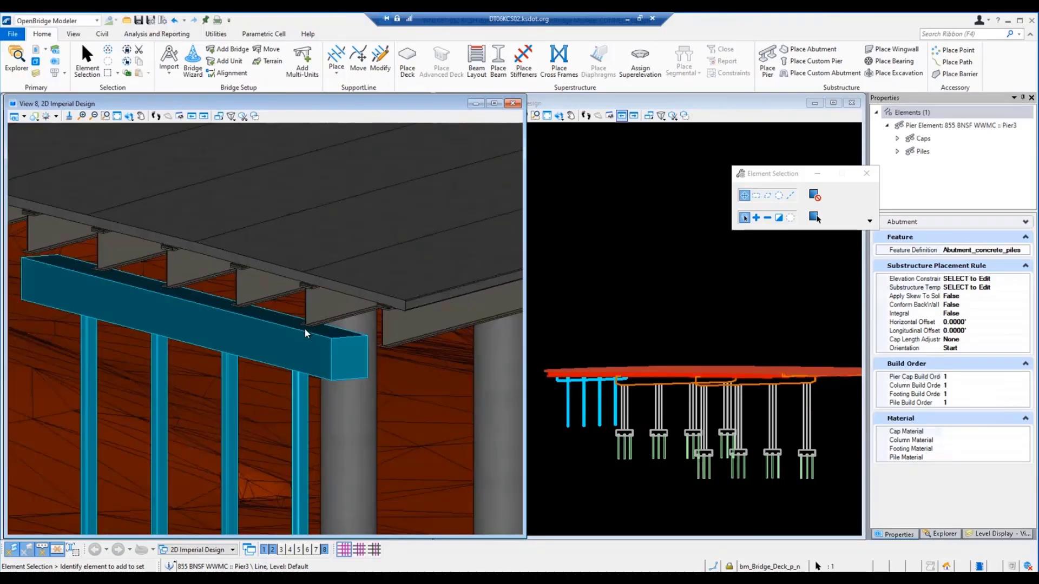
{"action": "scroll", "coordinate": [304, 328], "scroll_direction": "down", "scroll_amount": 2}
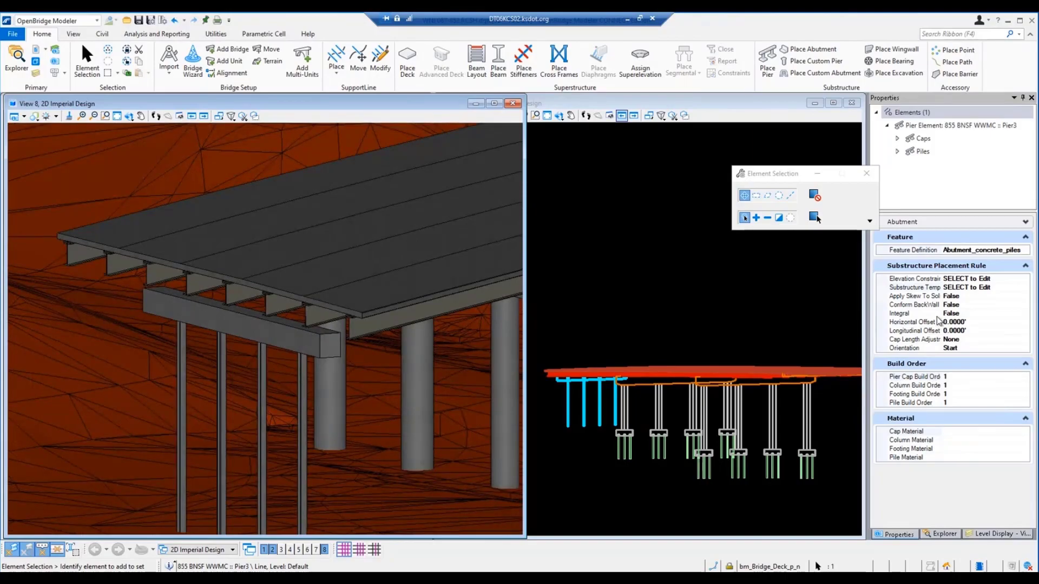
{"action": "left_click", "coordinate": [986, 339]}
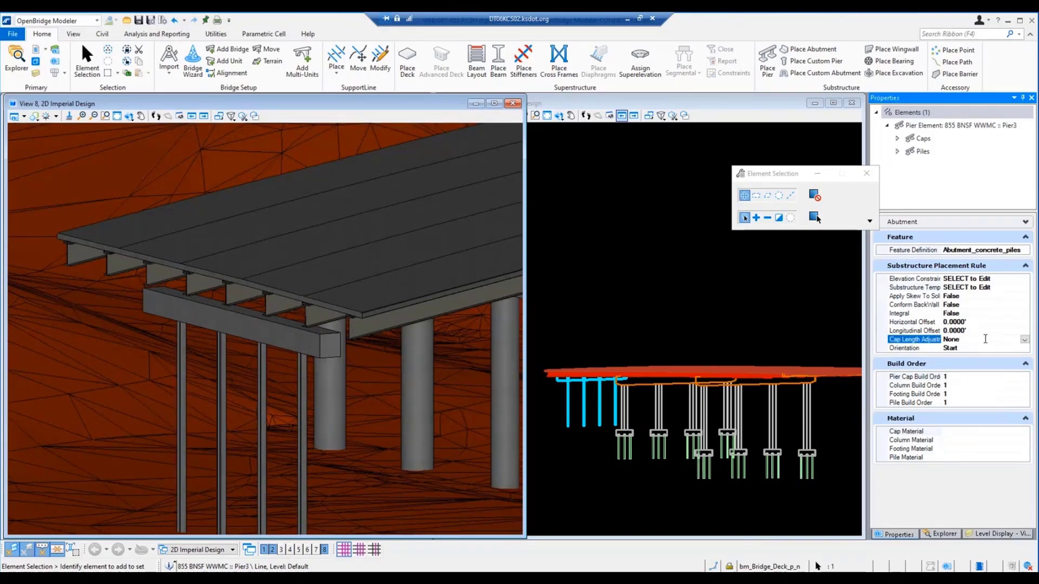
{"action": "left_click", "coordinate": [1024, 339]}
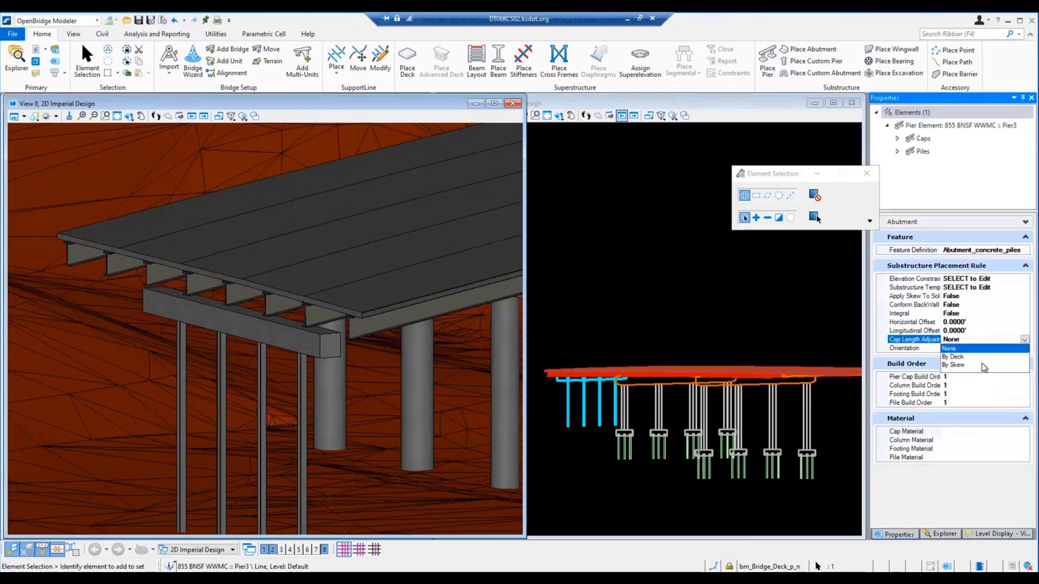
{"action": "left_click", "coordinate": [958, 358]}
{"action": "left_click", "coordinate": [909, 323]}
{"action": "type", "text": "-7"}
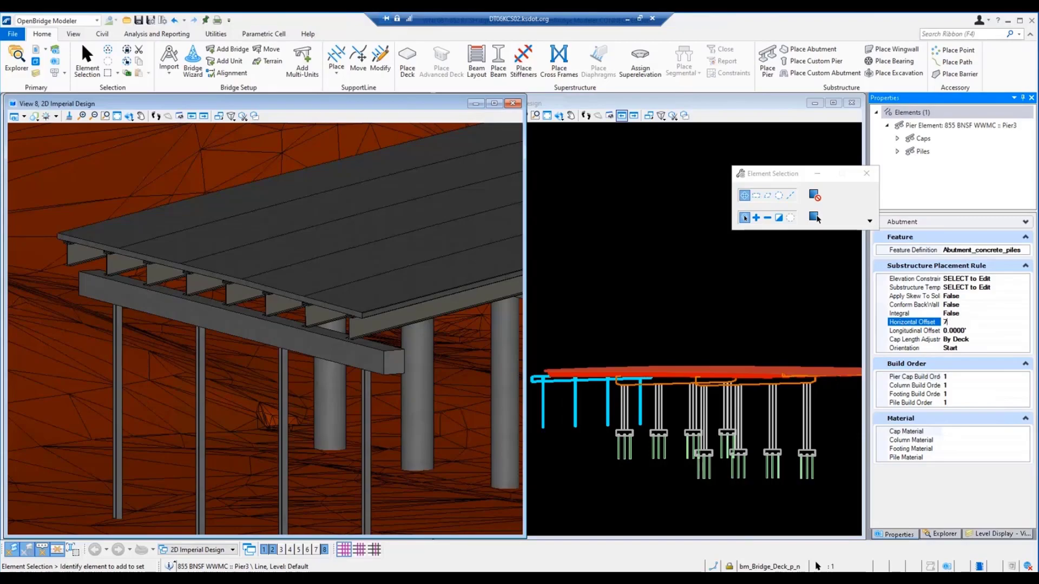
{"action": "key", "text": "Return"}
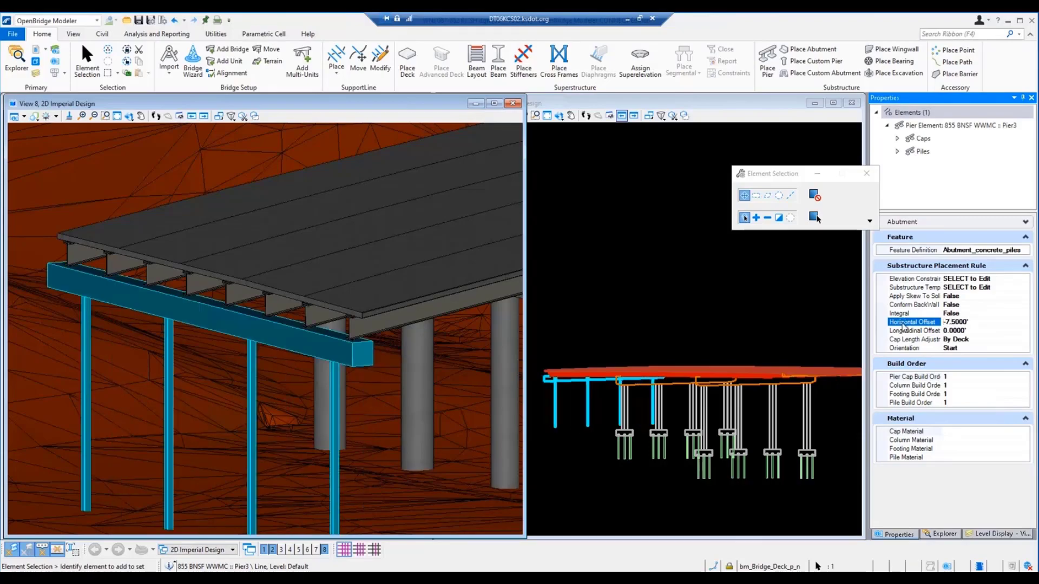
Step: Close the 3D view and set Apply Skew To Solids to True for the abutment
{"action": "left_click", "coordinate": [513, 104]}
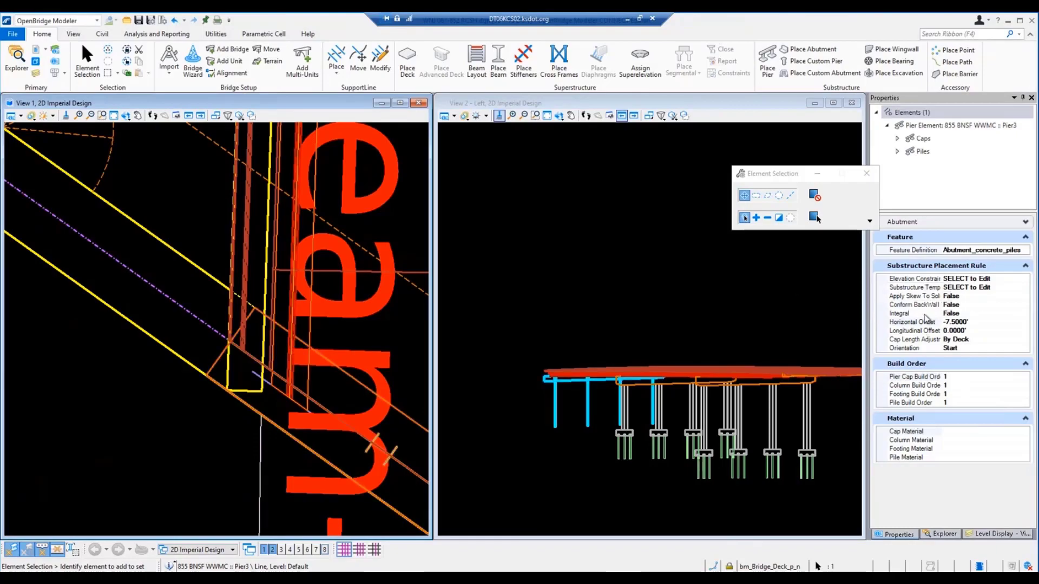
{"action": "left_click", "coordinate": [942, 296]}
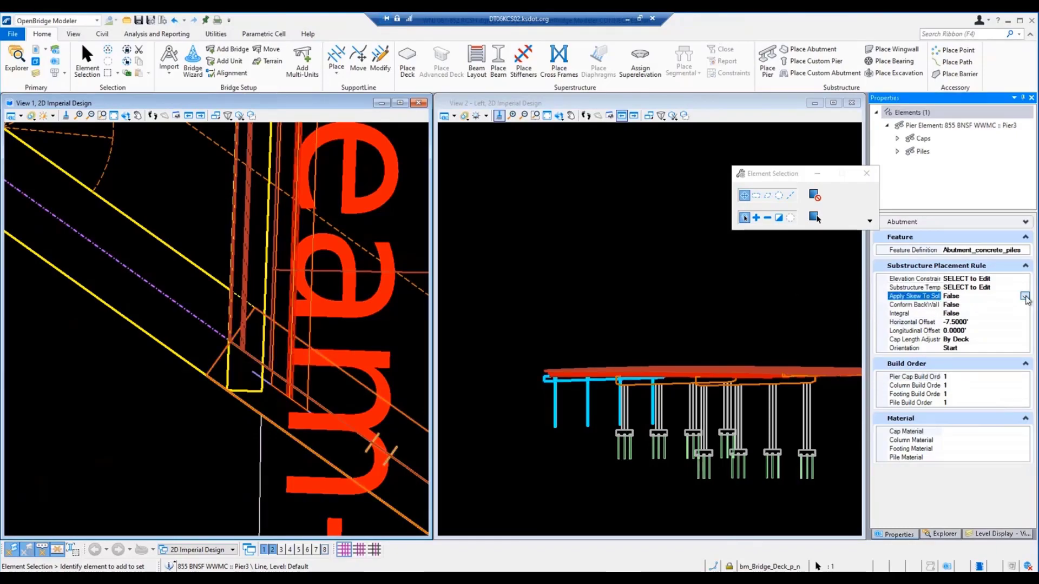
{"action": "left_click", "coordinate": [1024, 296]}
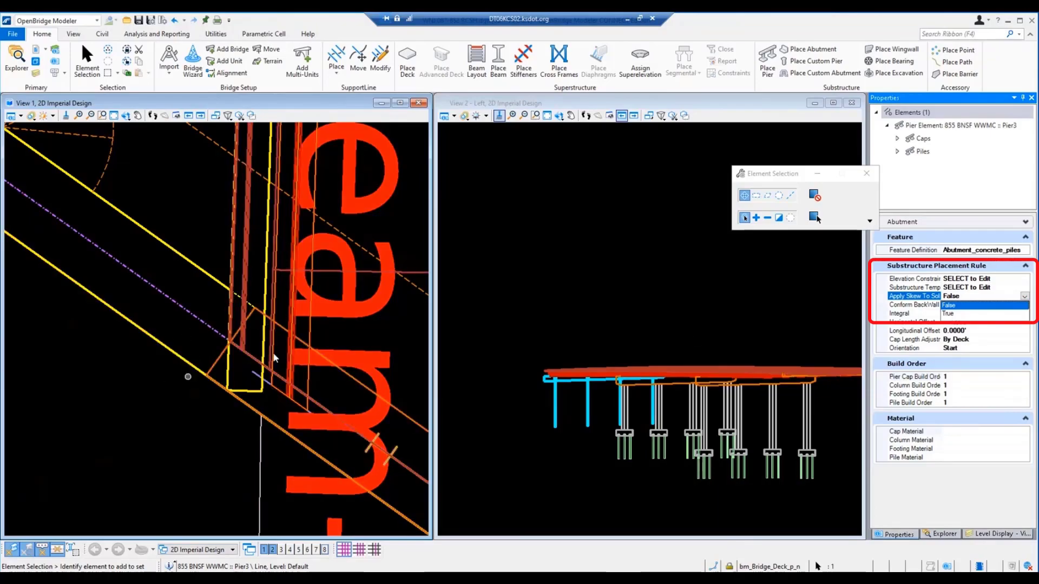
{"action": "left_click", "coordinate": [950, 313]}
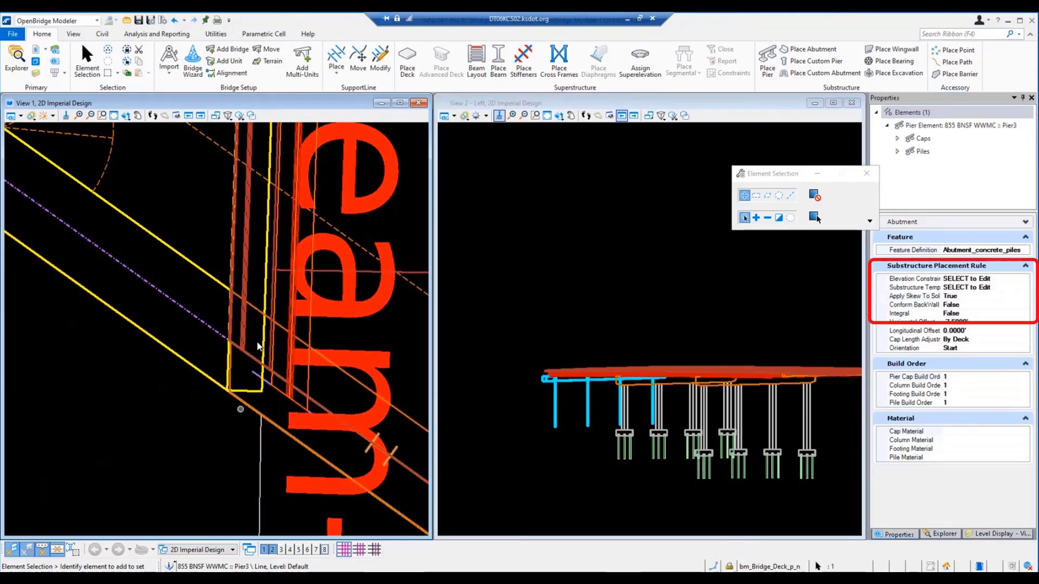
{"action": "scroll", "coordinate": [327, 509], "scroll_direction": "down", "scroll_amount": 5}
Step: Reopen the 3D view and set the abutment's Integral property to True
{"action": "left_click", "coordinate": [325, 548]}
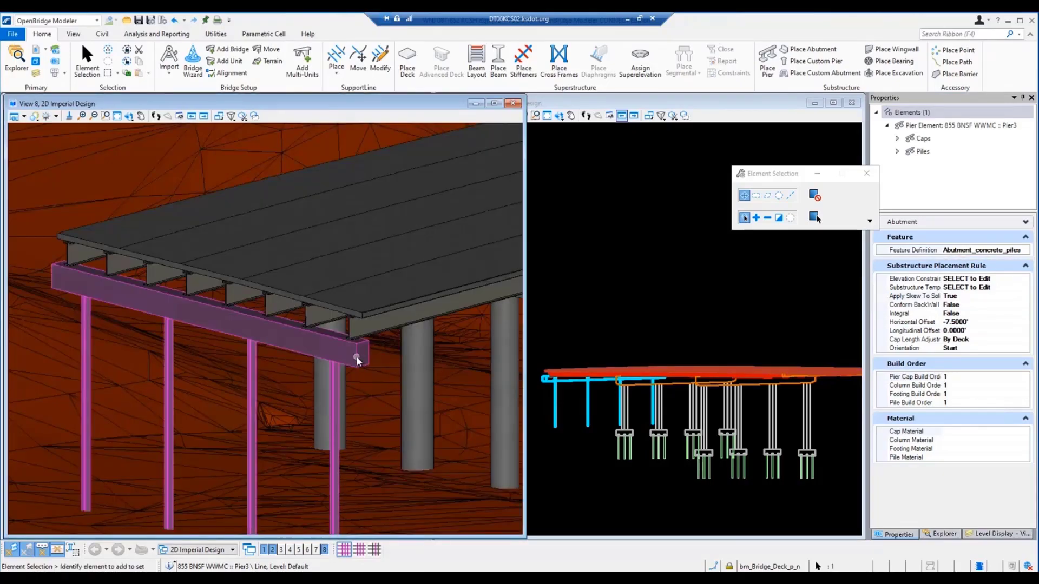
{"action": "scroll", "coordinate": [322, 332], "scroll_direction": "up", "scroll_amount": 3}
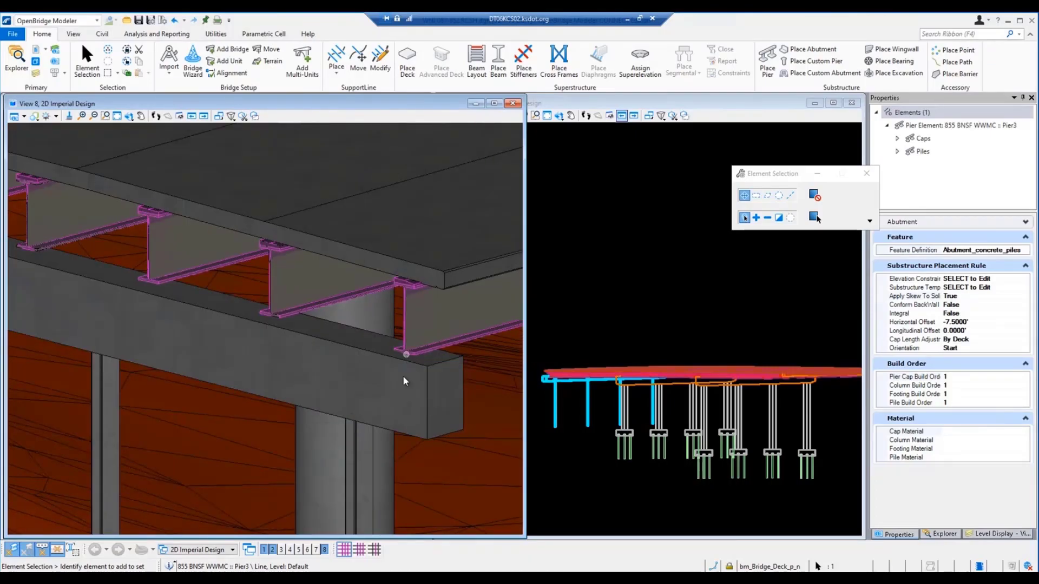
{"action": "left_click", "coordinate": [969, 315]}
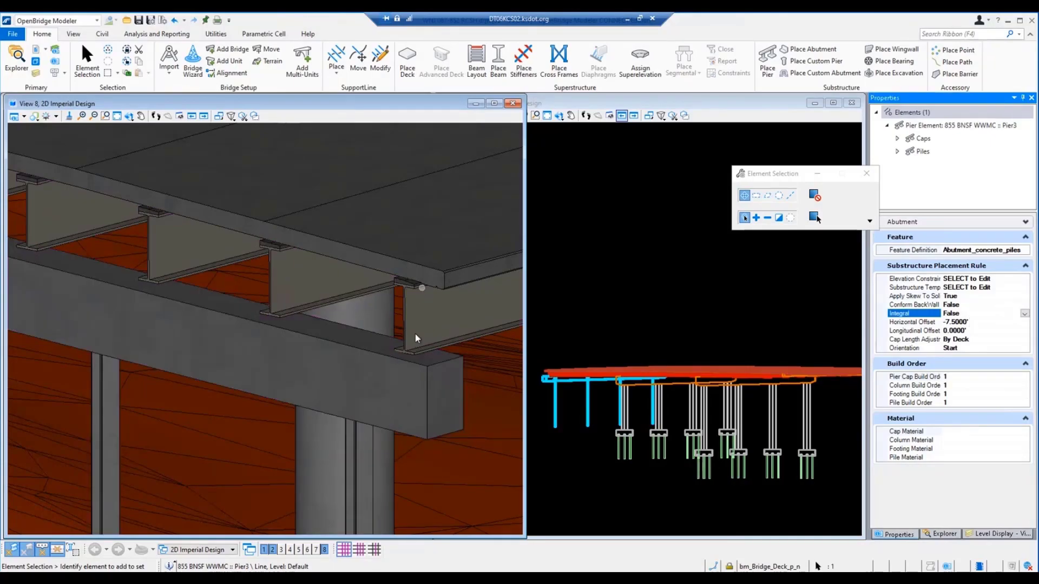
{"action": "left_click", "coordinate": [1024, 314]}
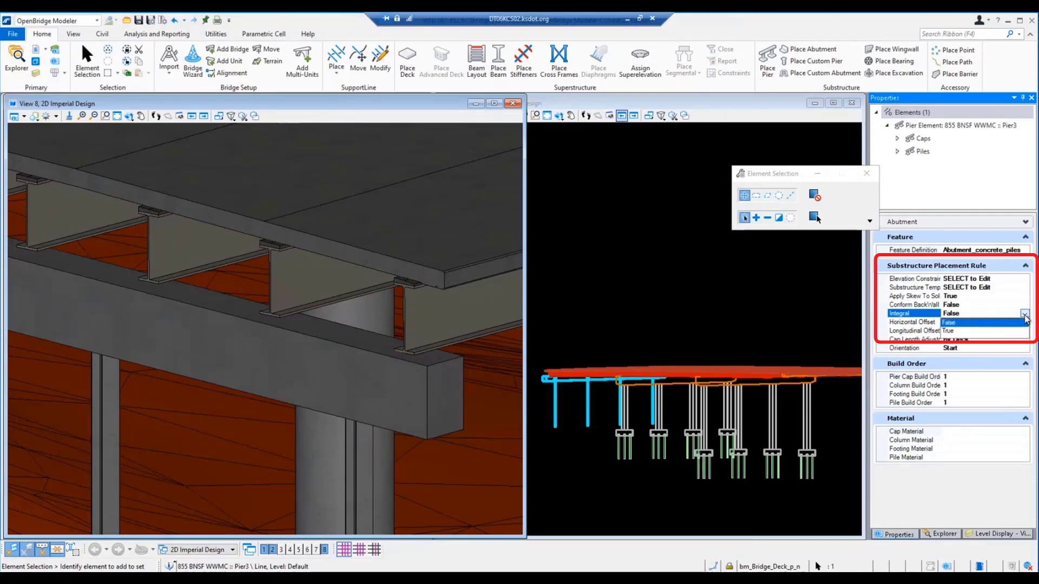
{"action": "left_click", "coordinate": [948, 332]}
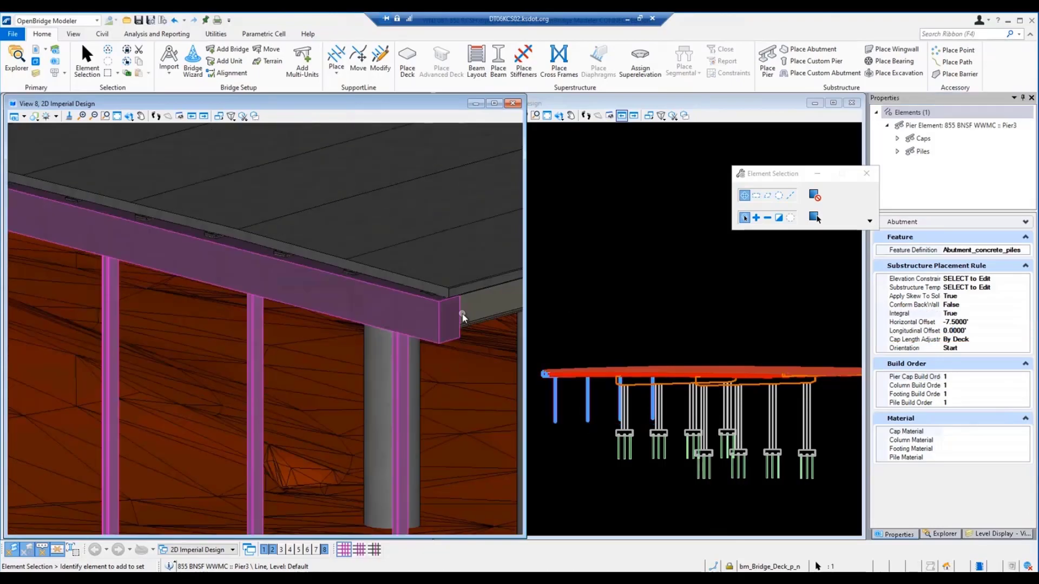
Step: Examine how the integral abutment's cap meets the deck edge and the beam seats in the 3D view
{"action": "scroll", "coordinate": [462, 315], "scroll_direction": "down", "scroll_amount": 5}
{"action": "scroll", "coordinate": [323, 271], "scroll_direction": "up", "scroll_amount": 7}
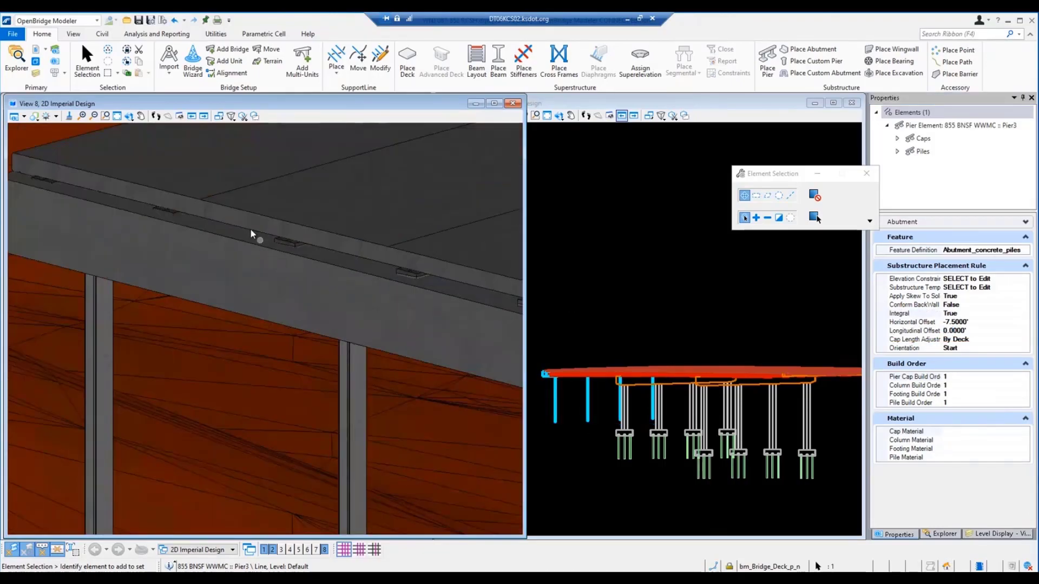
{"action": "scroll", "coordinate": [18, 169], "scroll_direction": "up", "scroll_amount": 3}
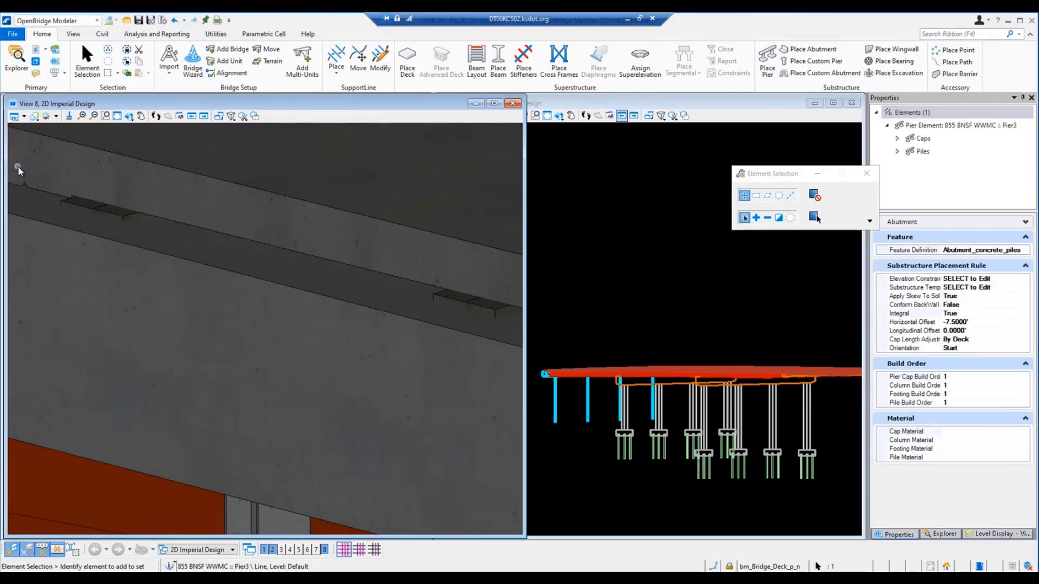
{"action": "scroll", "coordinate": [363, 244], "scroll_direction": "down", "scroll_amount": 3}
{"action": "scroll", "coordinate": [229, 222], "scroll_direction": "up", "scroll_amount": 4}
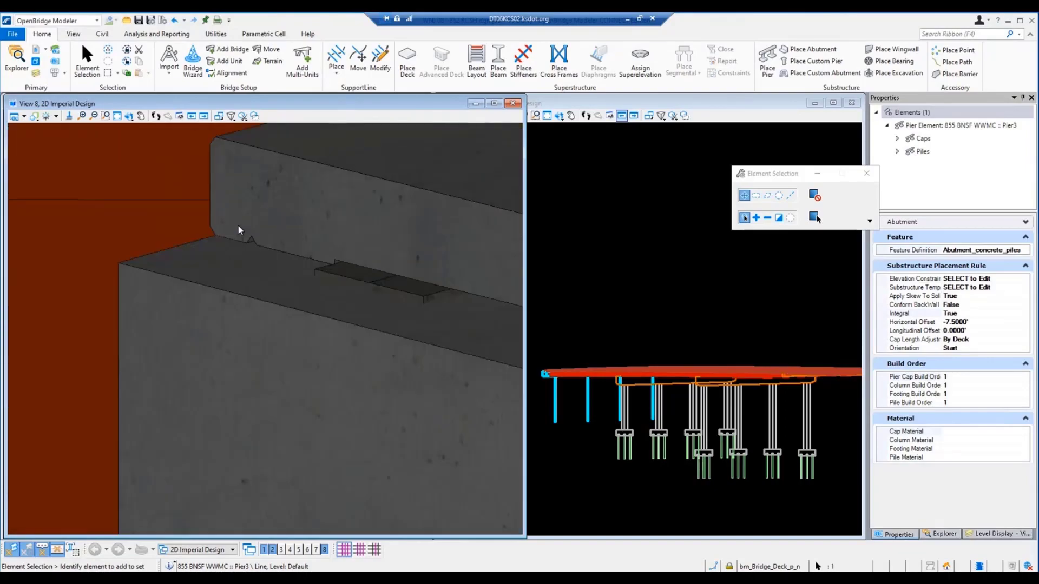
{"action": "scroll", "coordinate": [468, 319], "scroll_direction": "down", "scroll_amount": 3}
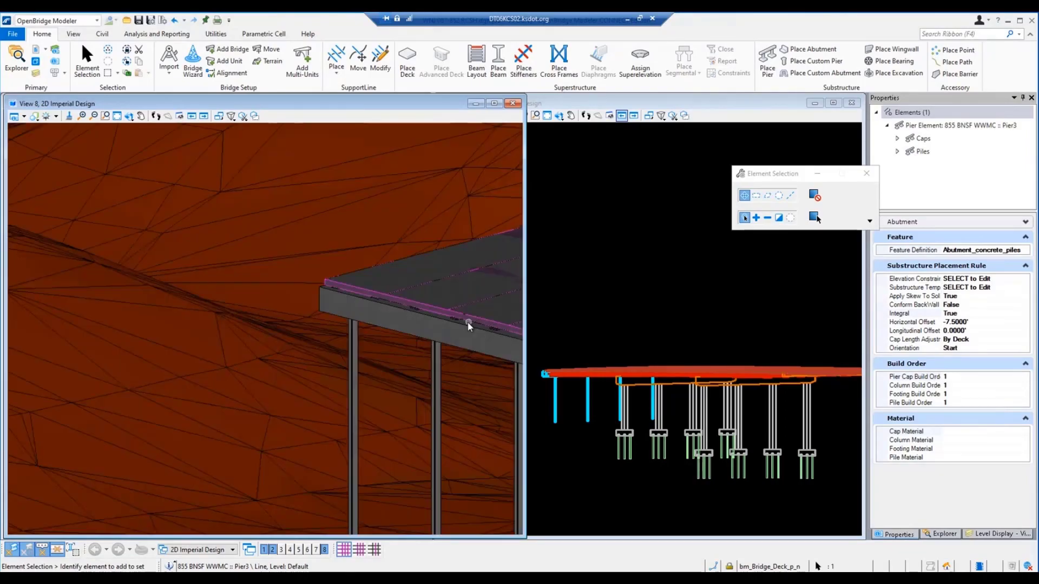
{"action": "scroll", "coordinate": [401, 306], "scroll_direction": "up", "scroll_amount": 6}
{"action": "scroll", "coordinate": [340, 298], "scroll_direction": "down", "scroll_amount": 4}
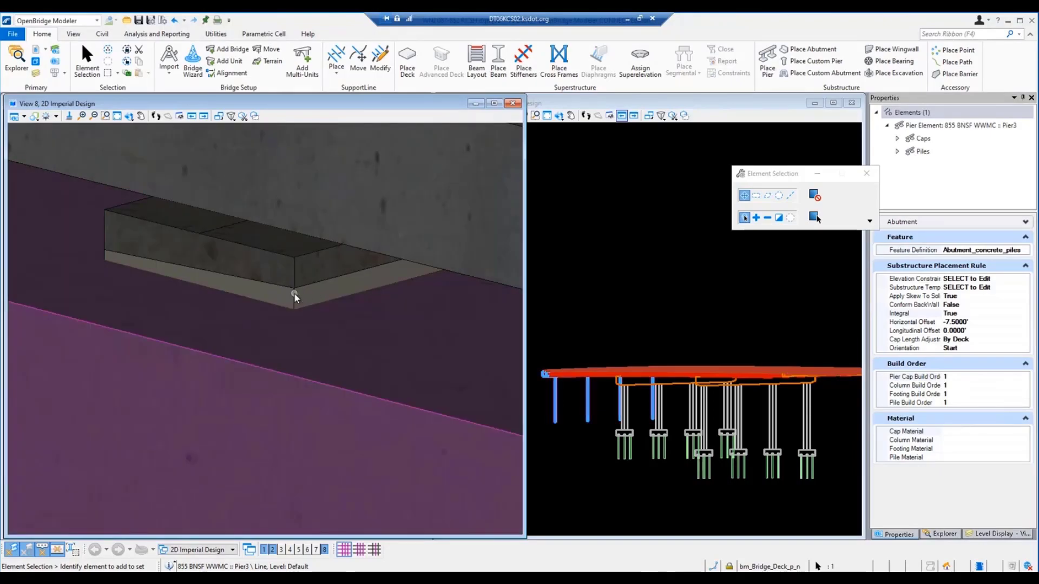
{"action": "scroll", "coordinate": [294, 294], "scroll_direction": "down", "scroll_amount": 3}
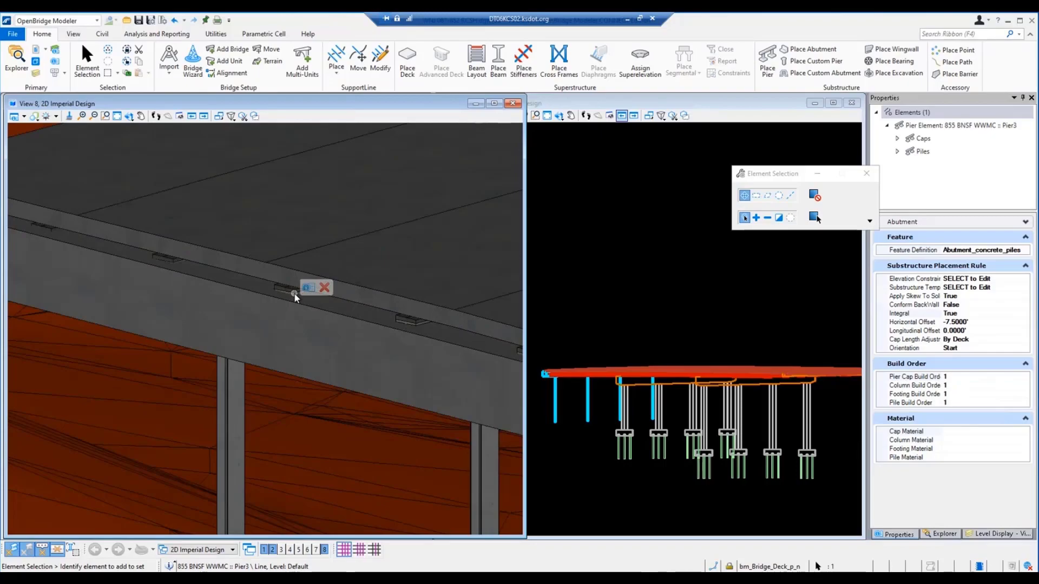
{"action": "scroll", "coordinate": [294, 294], "scroll_direction": "down", "scroll_amount": 3}
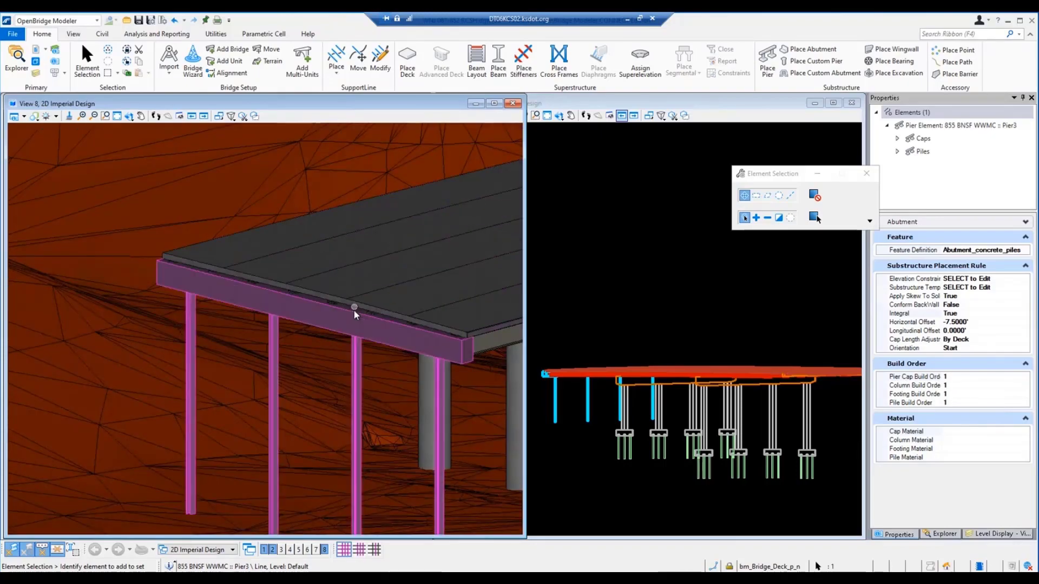
{"action": "mouse_move", "coordinate": [345, 323]}
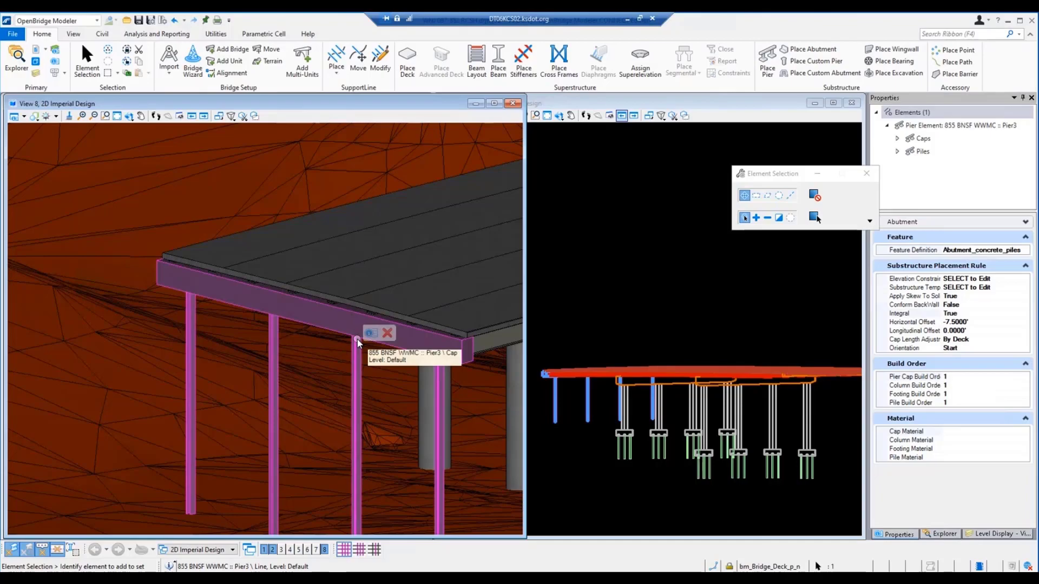
{"action": "mouse_move", "coordinate": [331, 361]}
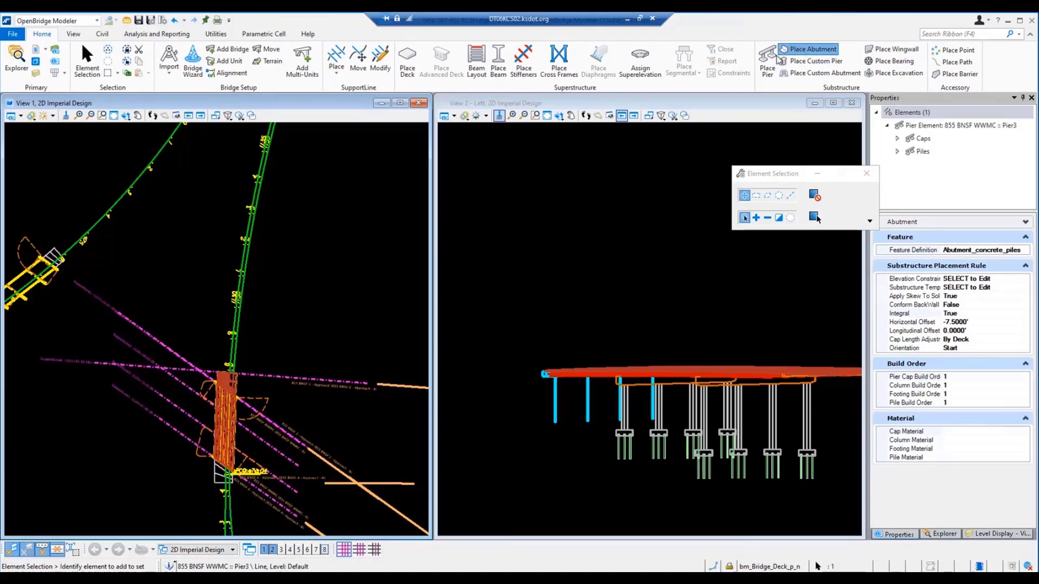
Step: Place a second abutment with End orientation on the support line at the opposite end of the bridge, using the 40' roadway pile cap template
{"action": "left_click", "coordinate": [779, 58]}
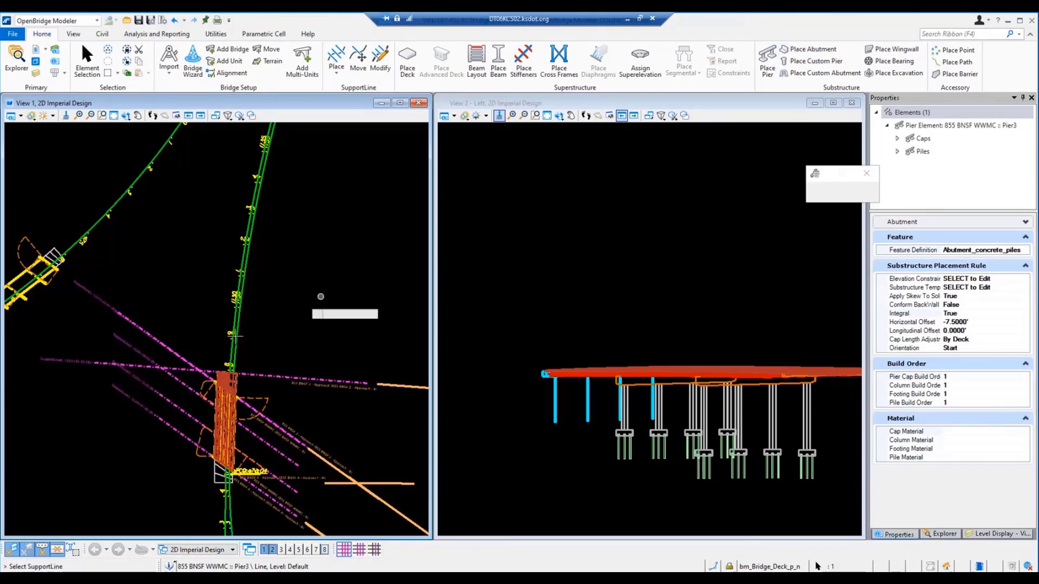
{"action": "scroll", "coordinate": [233, 324], "scroll_direction": "up", "scroll_amount": 5}
{"action": "left_click", "coordinate": [347, 341]}
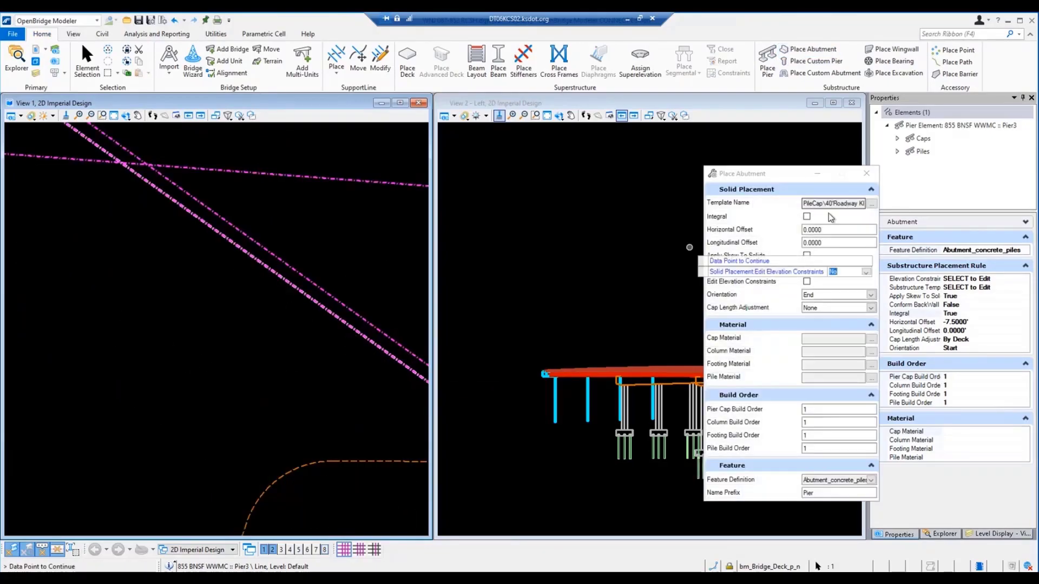
{"action": "right_click", "coordinate": [147, 379]}
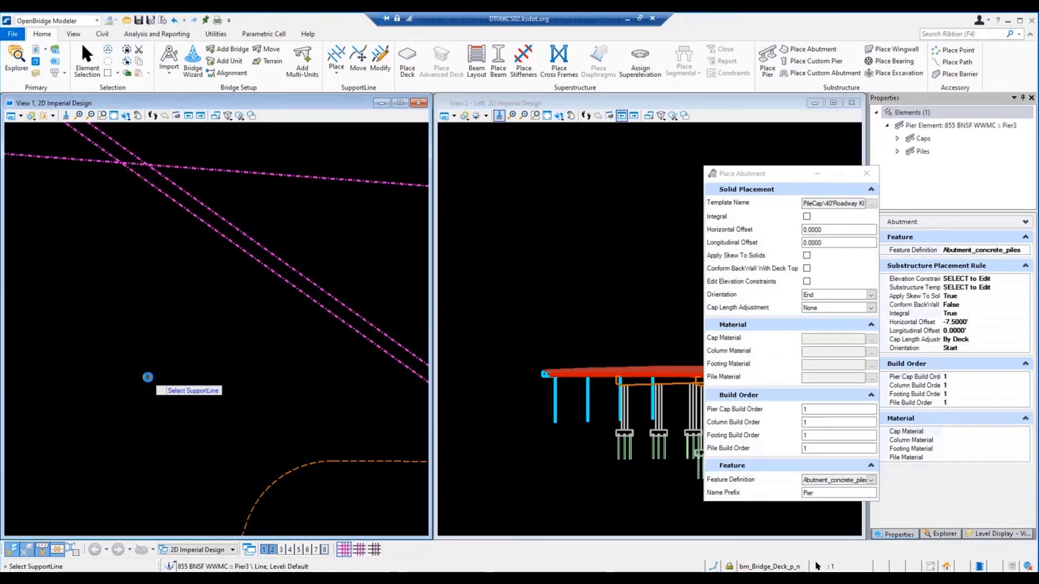
{"action": "right_click", "coordinate": [148, 377]}
{"action": "scroll", "coordinate": [240, 397], "scroll_direction": "down", "scroll_amount": 2}
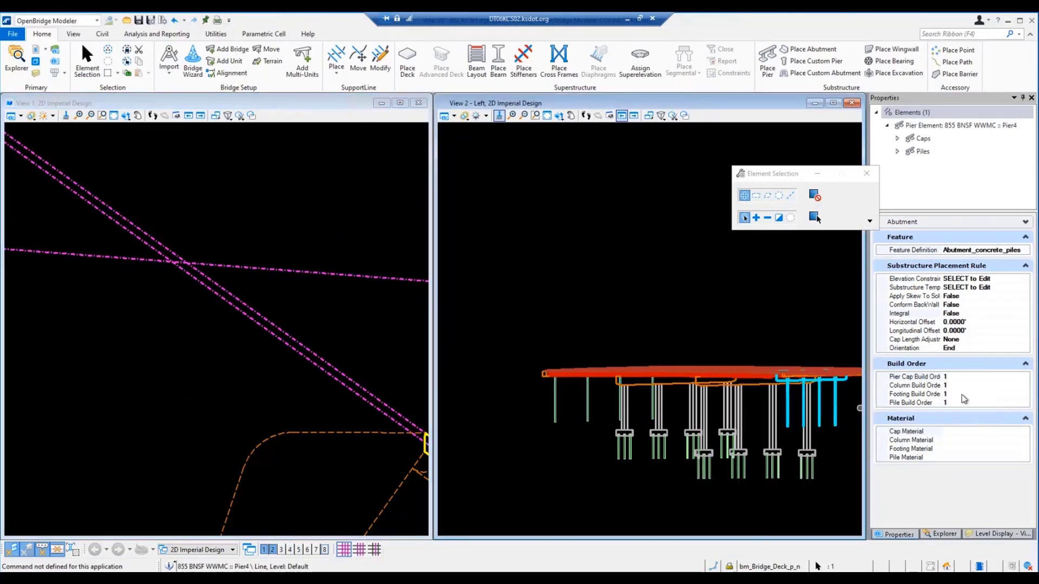
Step: Set Apply Skew To Solids to True and the cap length adjustment to By Deck for the new abutment
{"action": "left_click", "coordinate": [983, 297]}
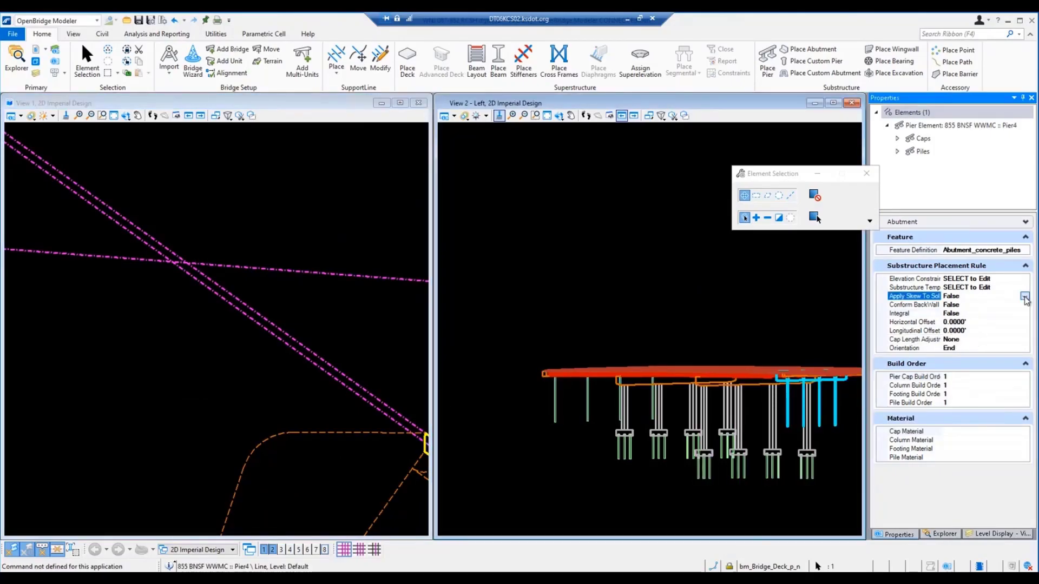
{"action": "left_click", "coordinate": [1025, 296]}
{"action": "left_click", "coordinate": [948, 314]}
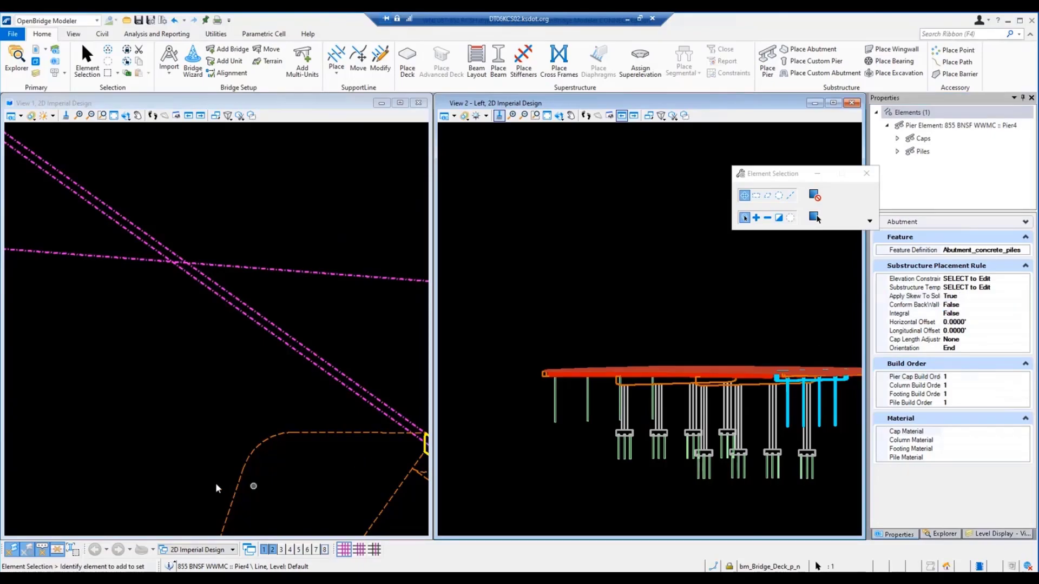
{"action": "left_click", "coordinate": [999, 340]}
{"action": "left_click", "coordinate": [961, 358]}
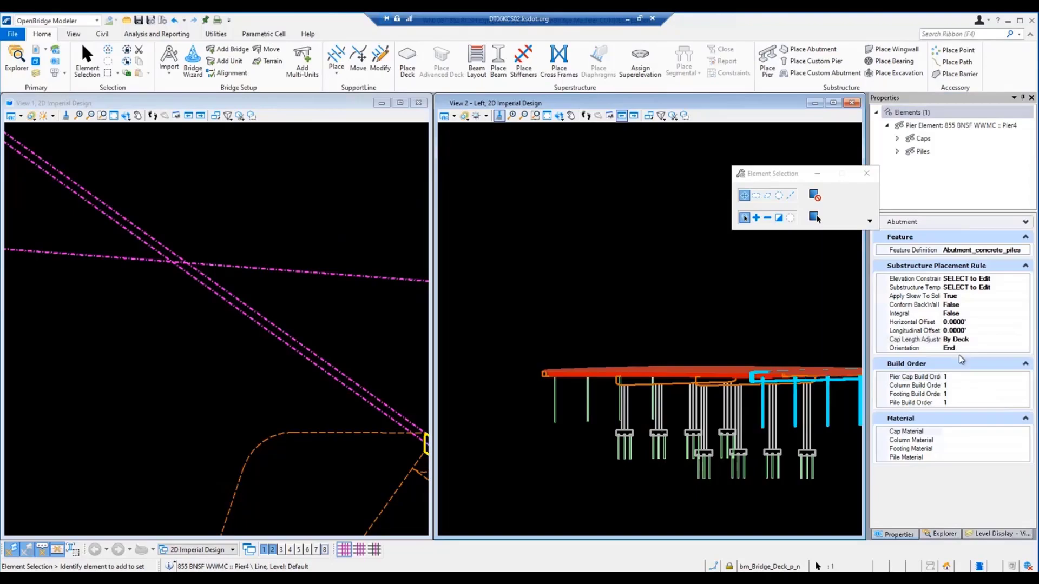
Step: Set the new abutment's horizontal offset to -8.25 feet and check its position against the beams in plan
{"action": "left_click", "coordinate": [969, 323]}
{"action": "left_click", "coordinate": [969, 323]}
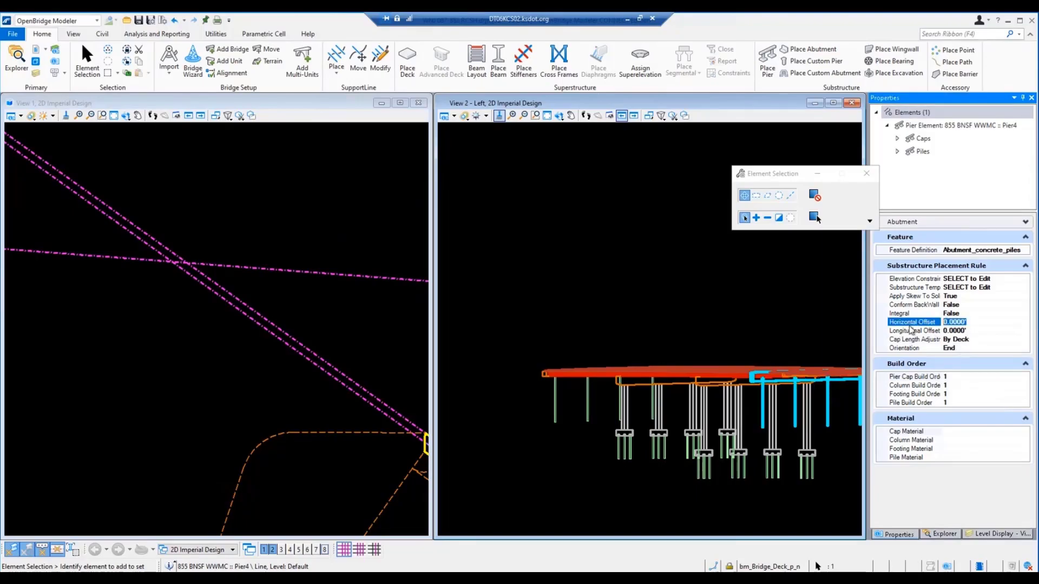
{"action": "type", "text": "-7.5"}
{"action": "key", "text": "Return"}
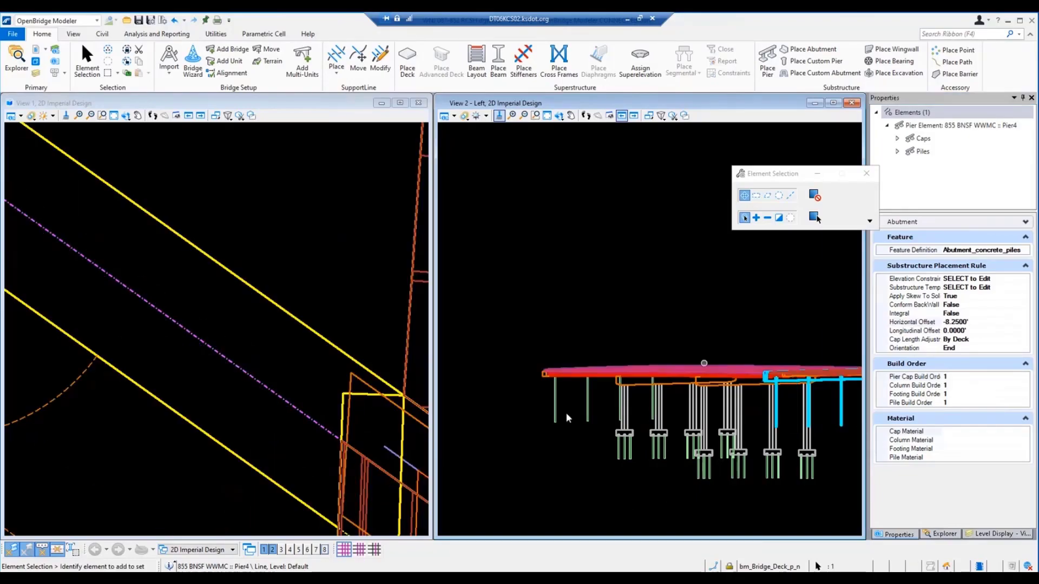
{"action": "scroll", "coordinate": [259, 428], "scroll_direction": "down", "scroll_amount": 3}
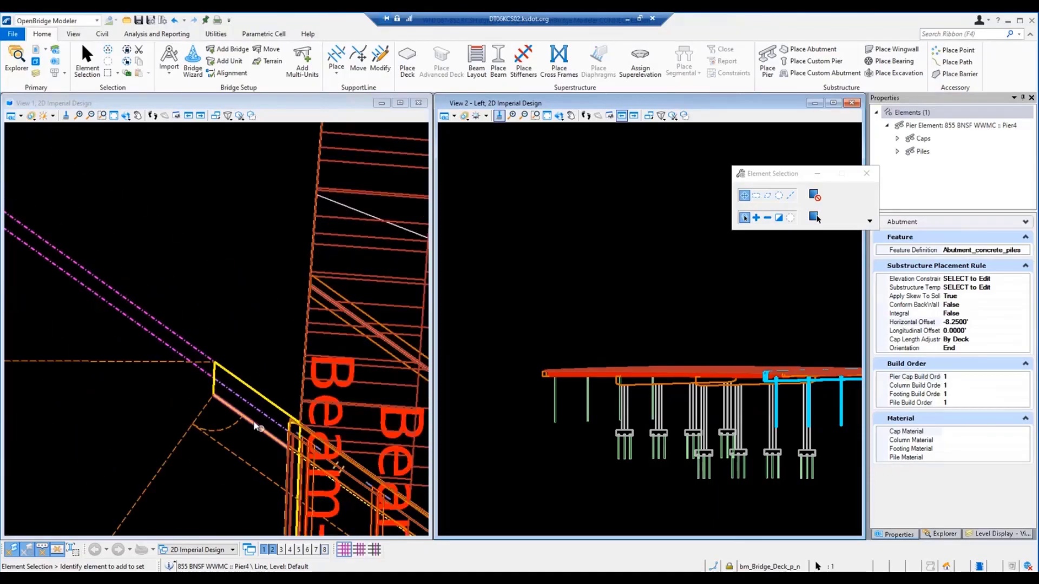
{"action": "scroll", "coordinate": [258, 427], "scroll_direction": "down", "scroll_amount": 2}
Step: Open the new abutment's substructure template and set the pile cap depth and width to 36 inches each
{"action": "left_click", "coordinate": [1015, 279]}
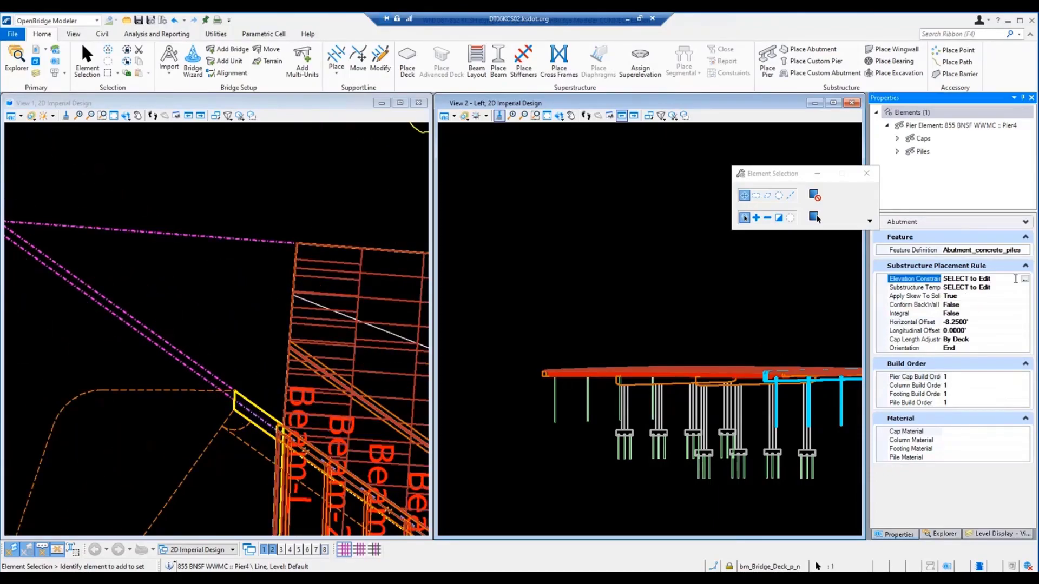
{"action": "left_click", "coordinate": [1021, 288]}
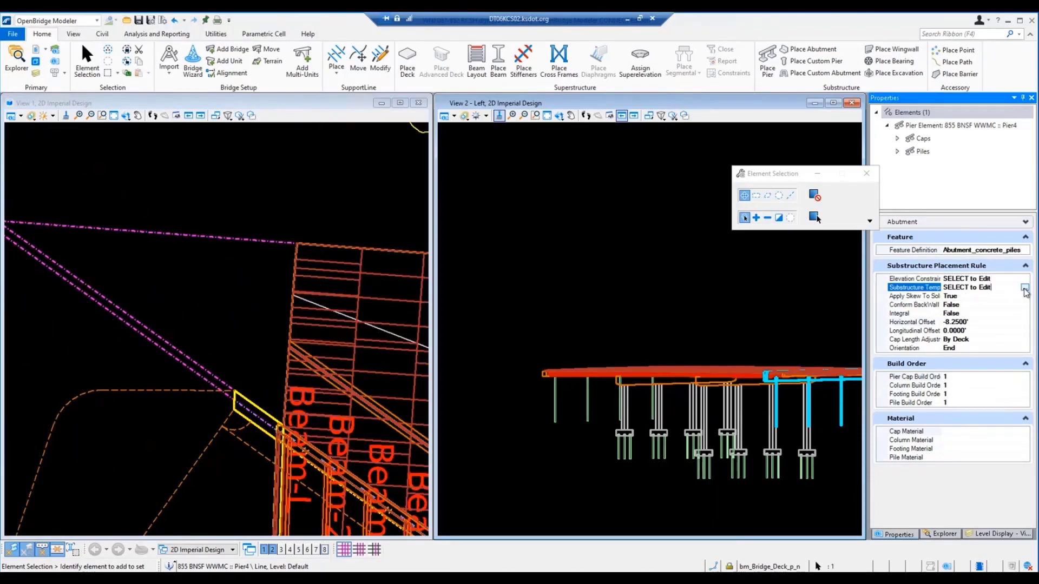
{"action": "left_click", "coordinate": [1024, 288]}
{"action": "left_click", "coordinate": [181, 270]}
{"action": "type", "text": "36"}
{"action": "left_click", "coordinate": [276, 282]}
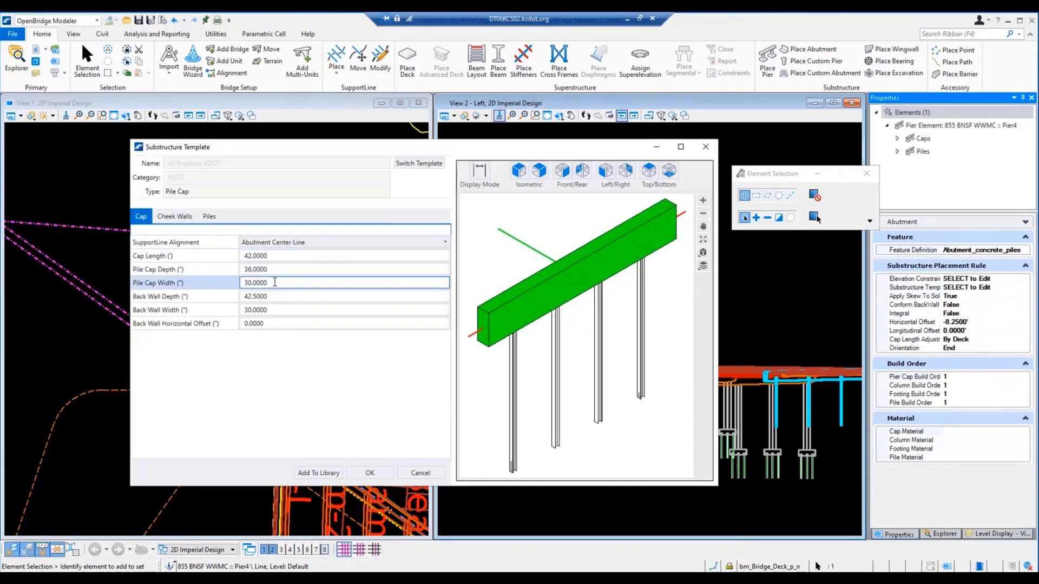
{"action": "left_click", "coordinate": [168, 283]}
{"action": "type", "text": "36"}
{"action": "key", "text": "Return"}
Step: Set the template's back wall depth to 0.001 inches and back wall width to 36 inches, and apply the template
{"action": "left_click", "coordinate": [271, 295]}
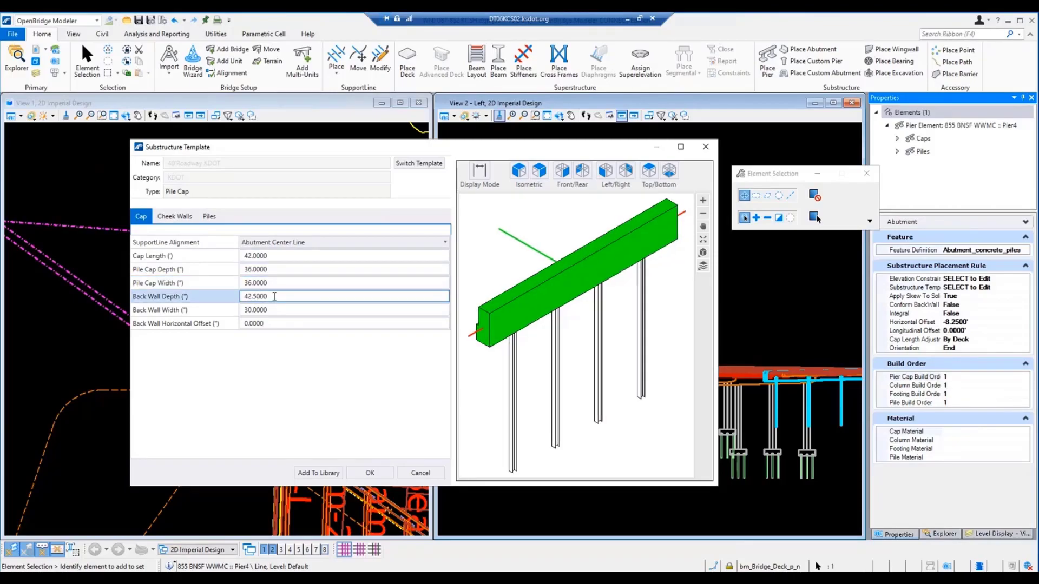
{"action": "double_click", "coordinate": [274, 296]}
{"action": "type", "text": ".001"}
{"action": "left_click", "coordinate": [275, 311]}
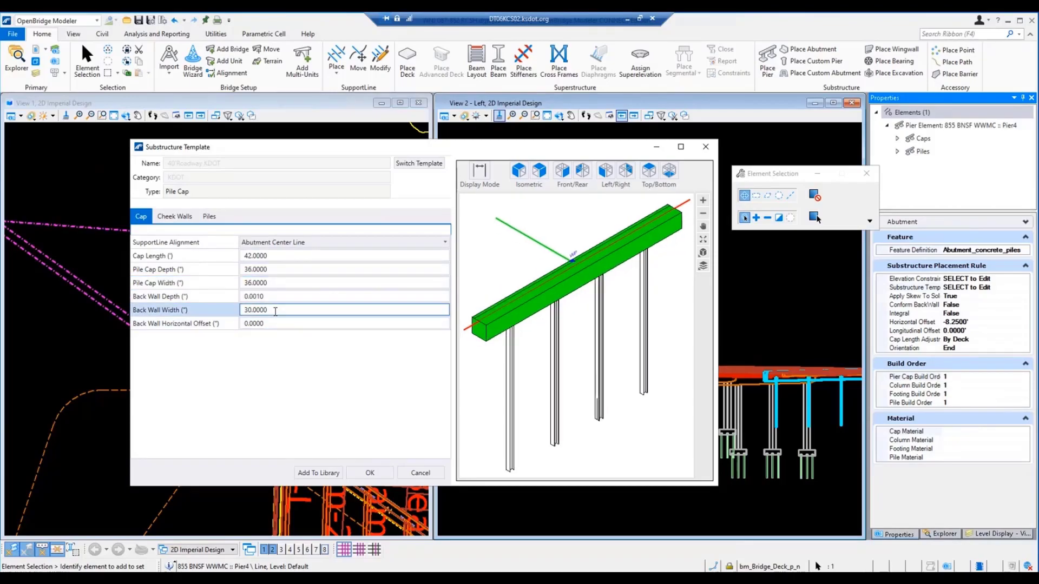
{"action": "left_click", "coordinate": [207, 310]}
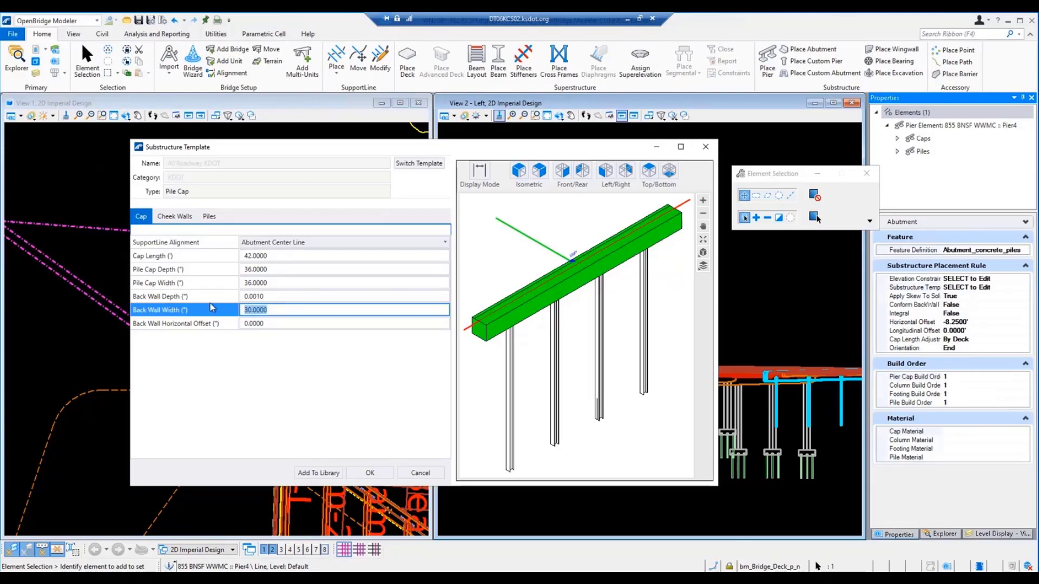
{"action": "type", "text": "36"}
{"action": "key", "text": "Return"}
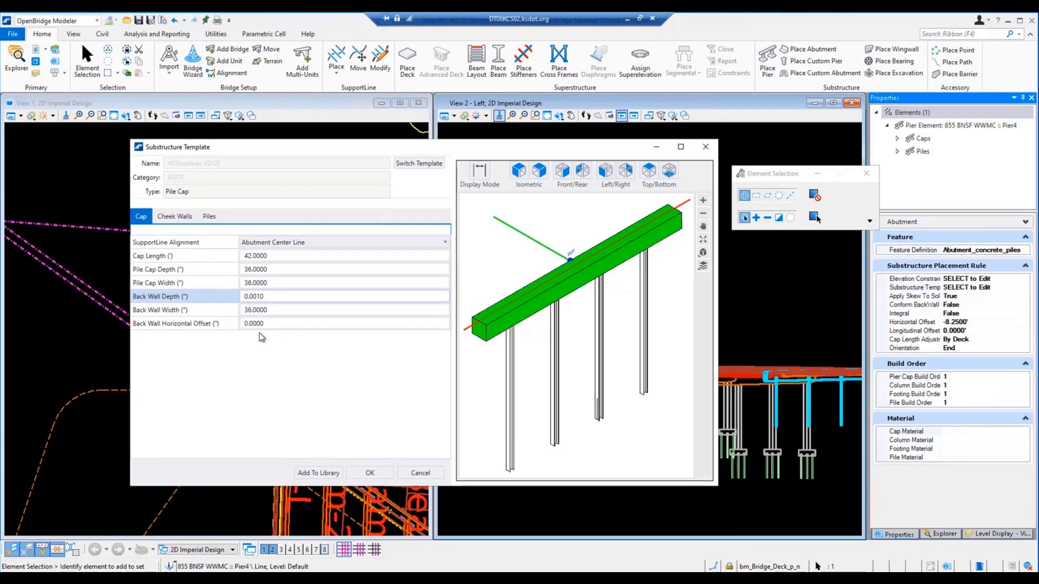
{"action": "left_click", "coordinate": [373, 472]}
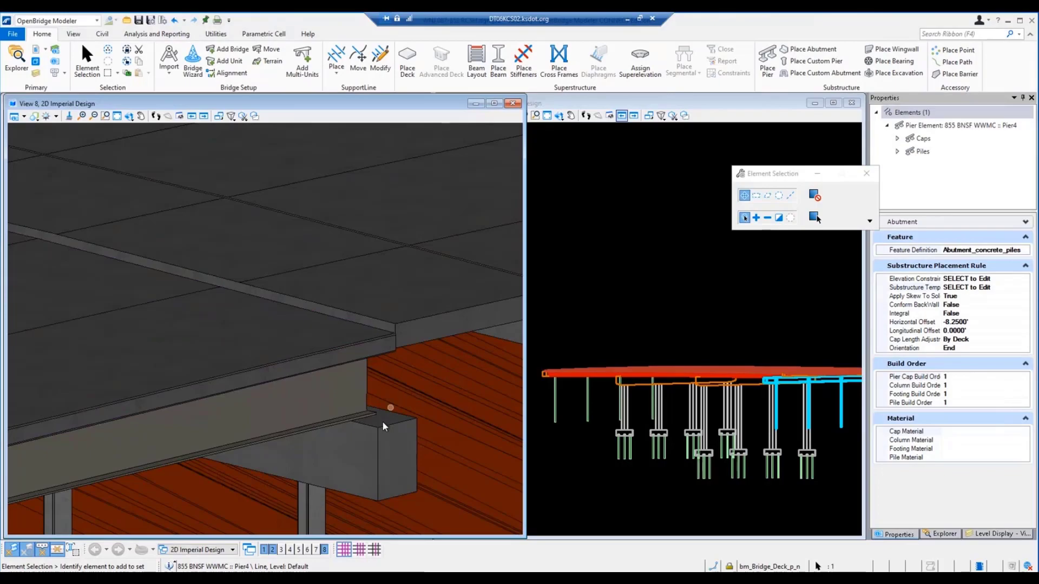
Step: Set the new abutment's Conform BackWall With Deck Top property to True
{"action": "left_click", "coordinate": [963, 306]}
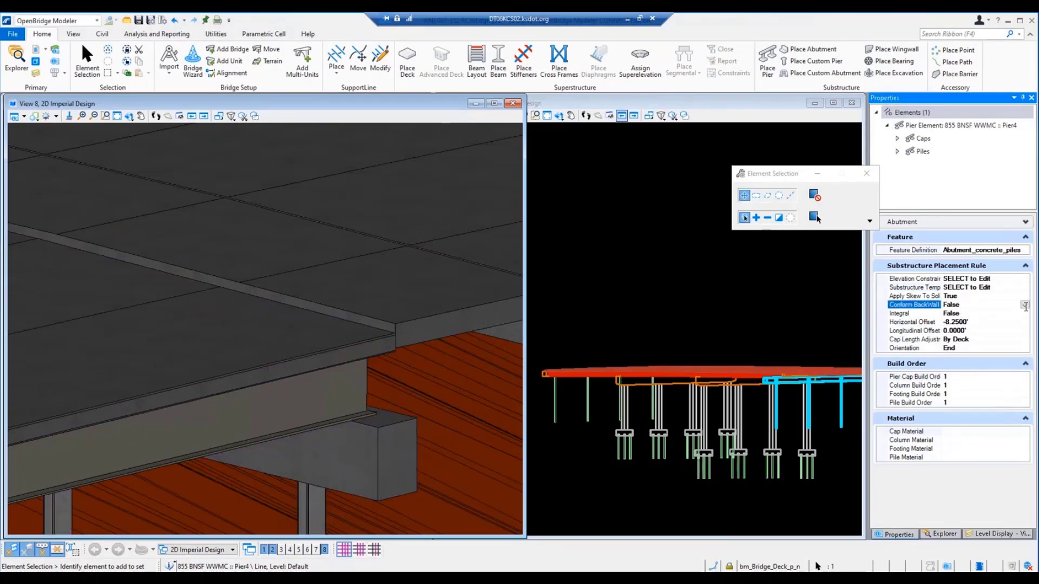
{"action": "left_click", "coordinate": [1025, 306]}
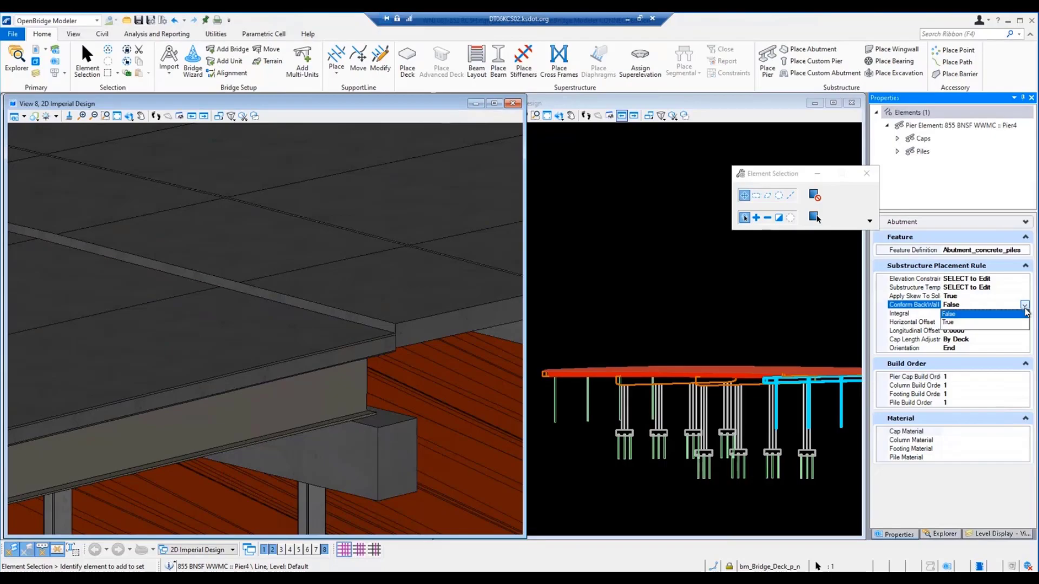
{"action": "left_click", "coordinate": [955, 323]}
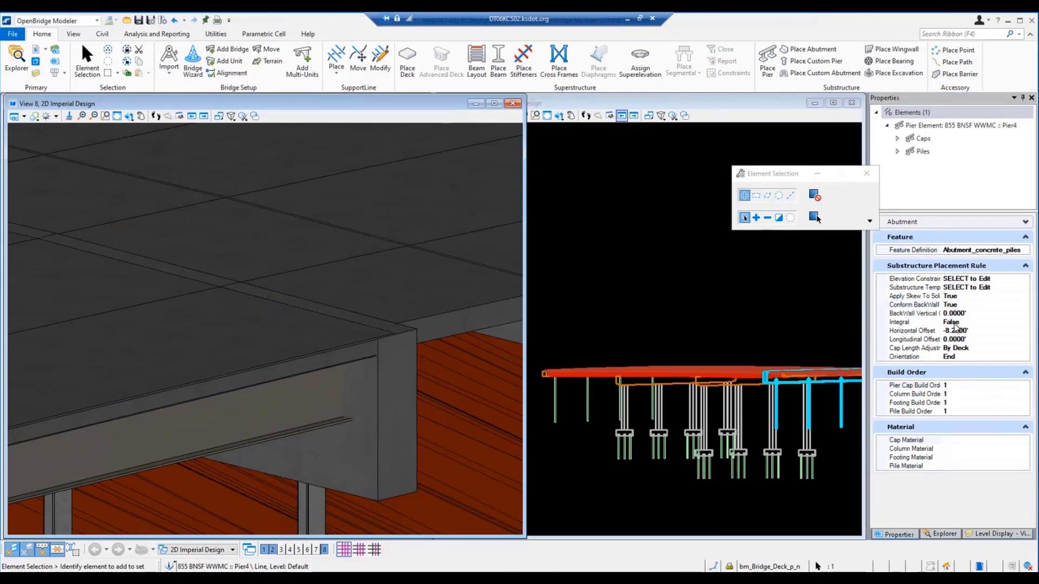
Step: Inspect the corner where the conformed back wall meets the deck, and view the abutment at the other end of the bridge
{"action": "scroll", "coordinate": [379, 342], "scroll_direction": "up", "scroll_amount": 2}
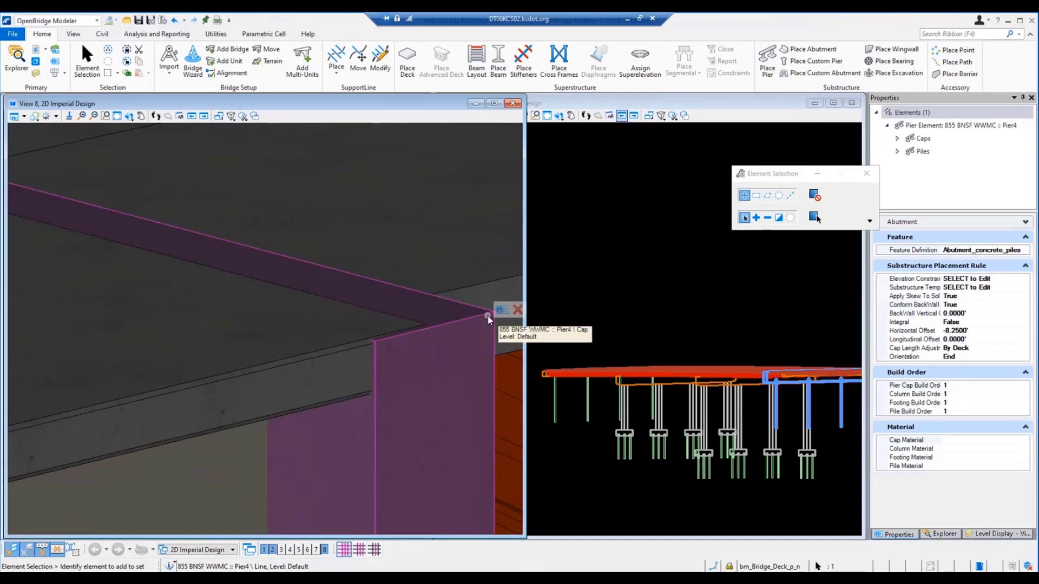
{"action": "scroll", "coordinate": [386, 336], "scroll_direction": "up", "scroll_amount": 3}
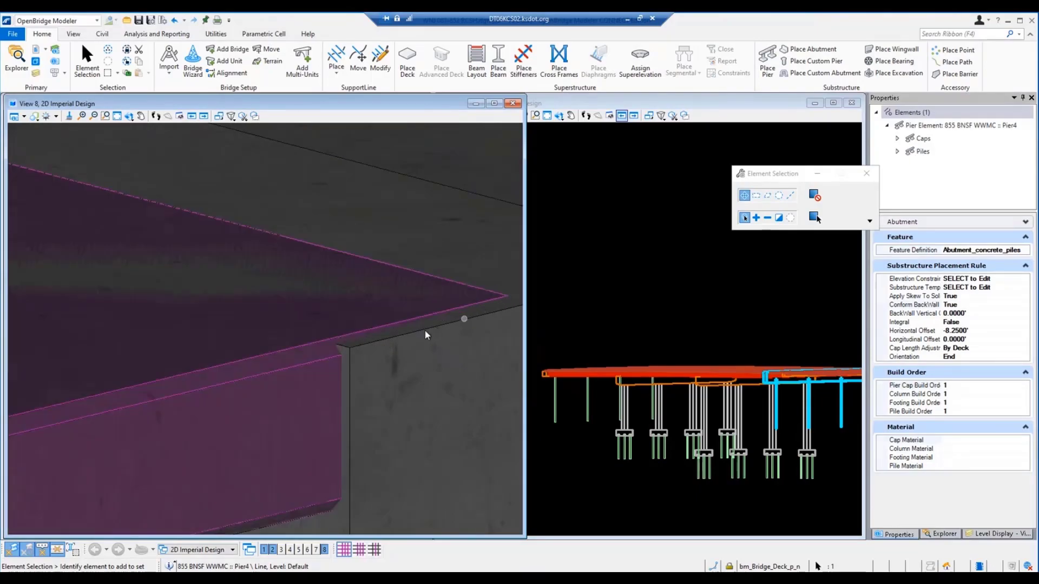
{"action": "scroll", "coordinate": [407, 337], "scroll_direction": "down", "scroll_amount": 4}
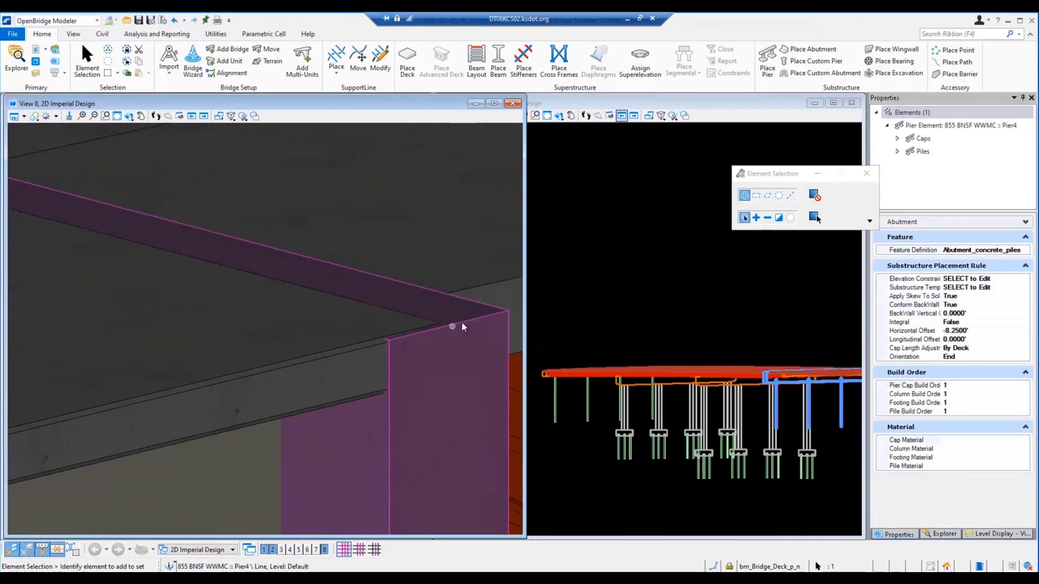
{"action": "mouse_move", "coordinate": [465, 322]}
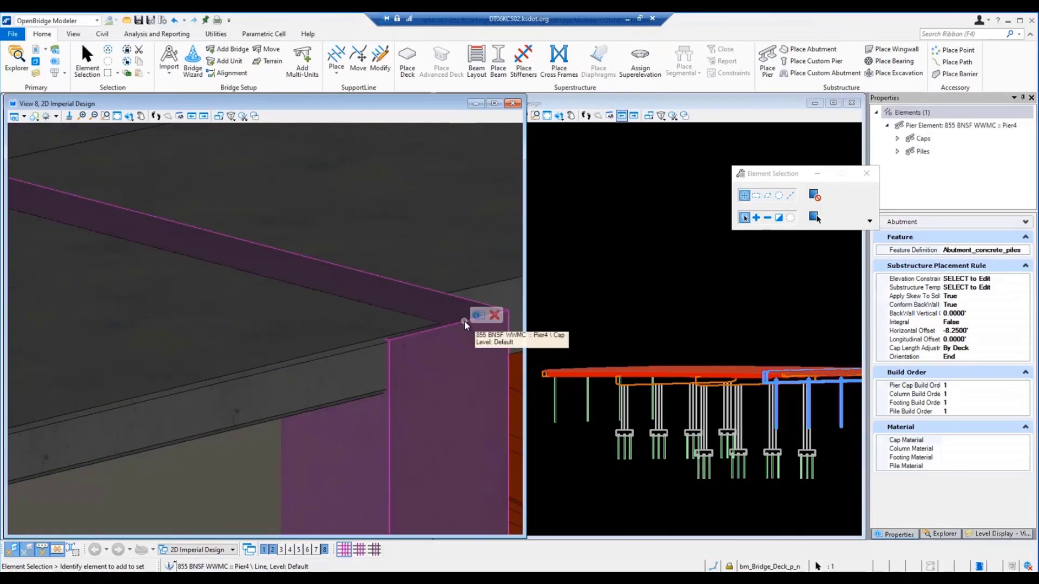
{"action": "scroll", "coordinate": [464, 323], "scroll_direction": "down", "scroll_amount": 10}
{"action": "scroll", "coordinate": [316, 401], "scroll_direction": "up", "scroll_amount": 4}
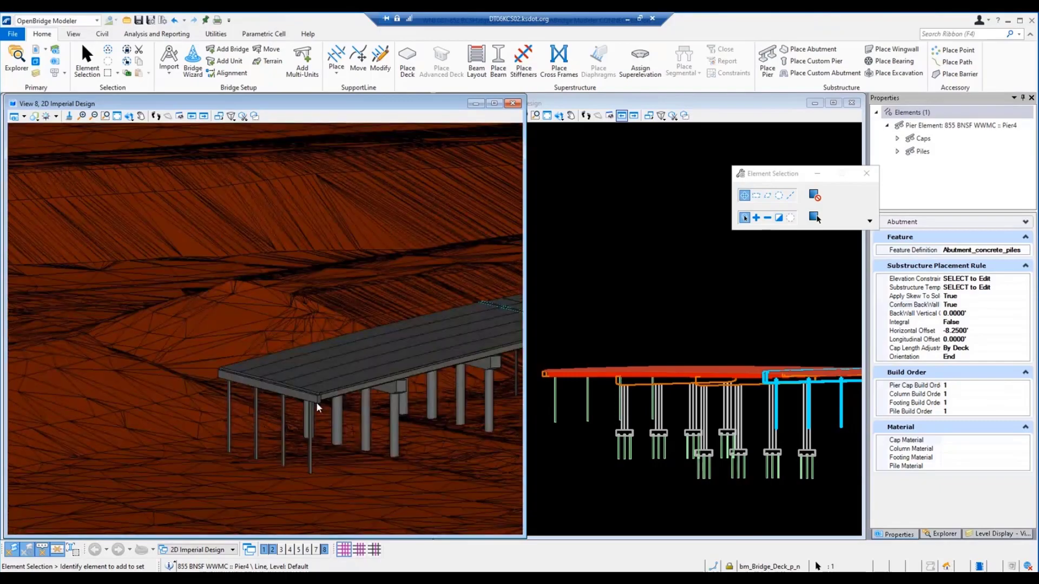
Step: Set the pile cap depth to 72 inches in the start abutment's substructure template and apply it
{"action": "scroll", "coordinate": [316, 401], "scroll_direction": "up", "scroll_amount": 5}
{"action": "scroll", "coordinate": [312, 399], "scroll_direction": "up", "scroll_amount": 5}
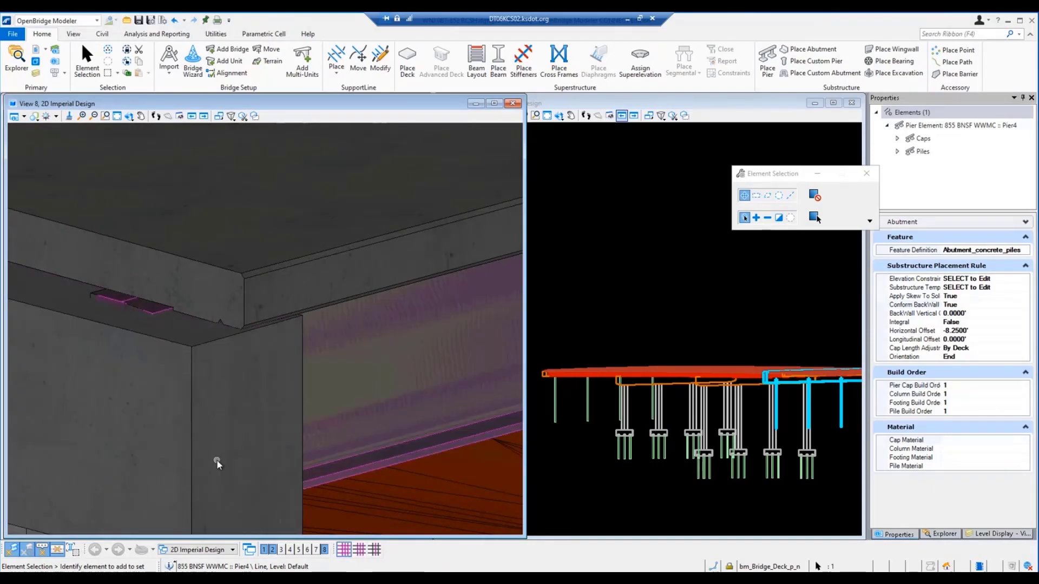
{"action": "scroll", "coordinate": [221, 379], "scroll_direction": "down", "scroll_amount": 2}
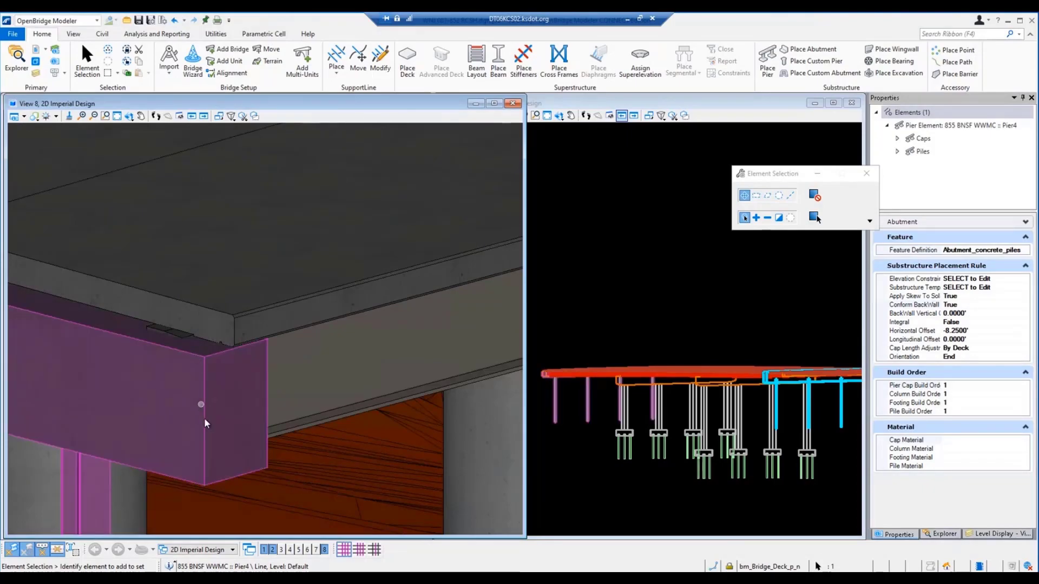
{"action": "left_click", "coordinate": [555, 401]}
{"action": "left_click", "coordinate": [1008, 280]}
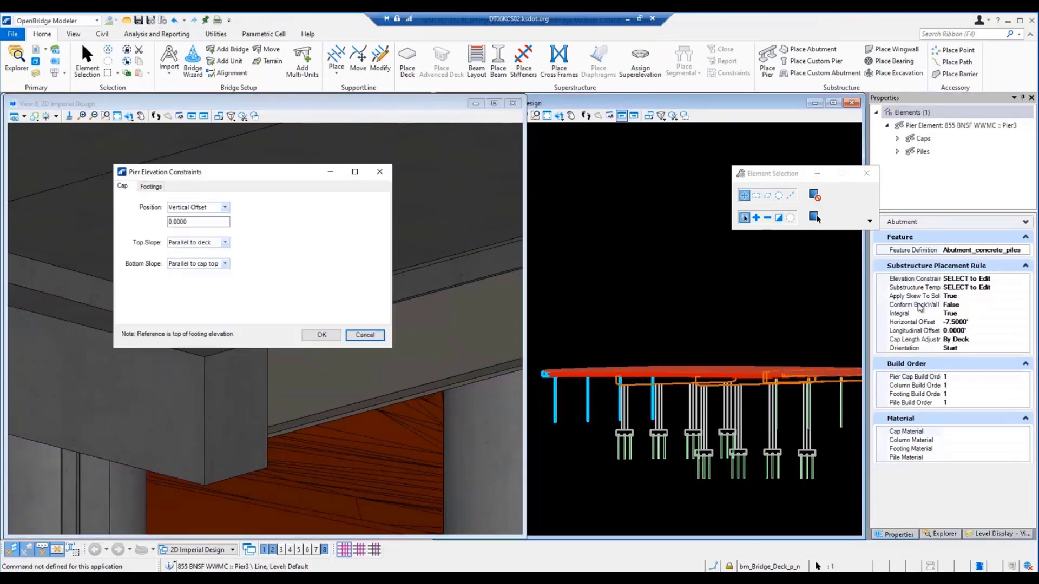
{"action": "left_click", "coordinate": [365, 335]}
{"action": "left_click", "coordinate": [989, 288]}
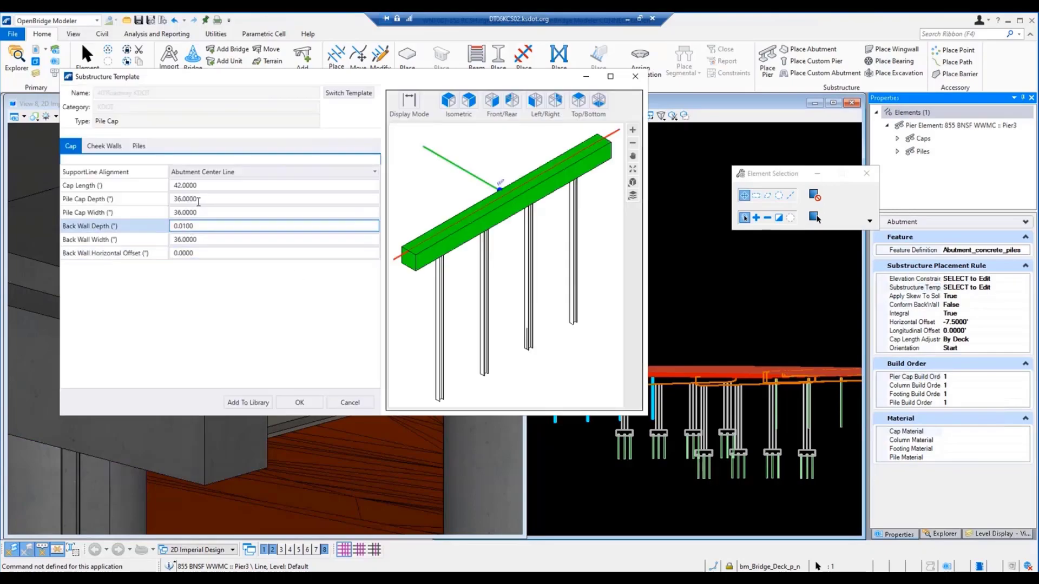
{"action": "left_click", "coordinate": [133, 199]}
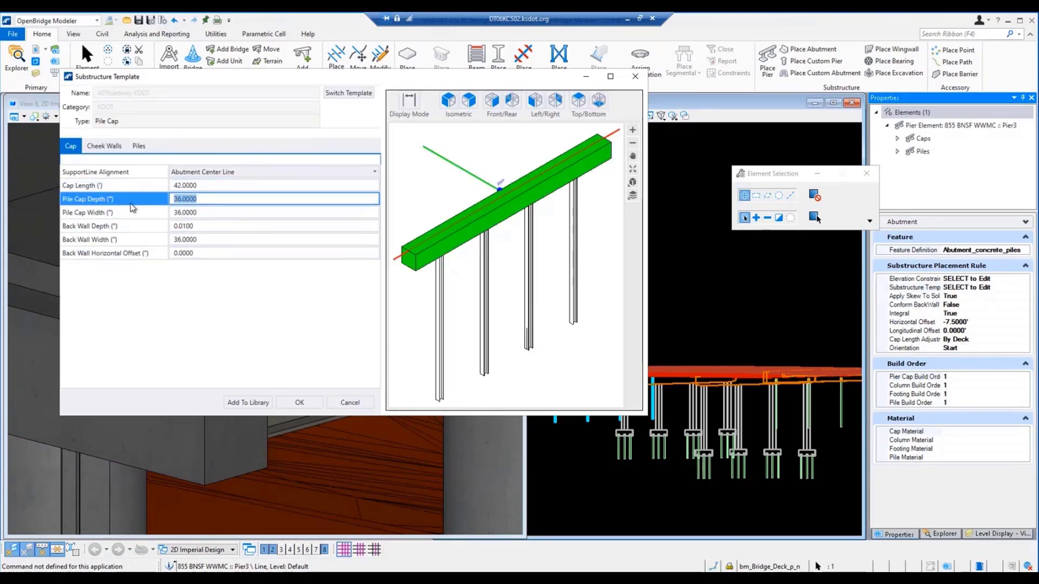
{"action": "type", "text": "72"}
{"action": "key", "text": "Tab"}
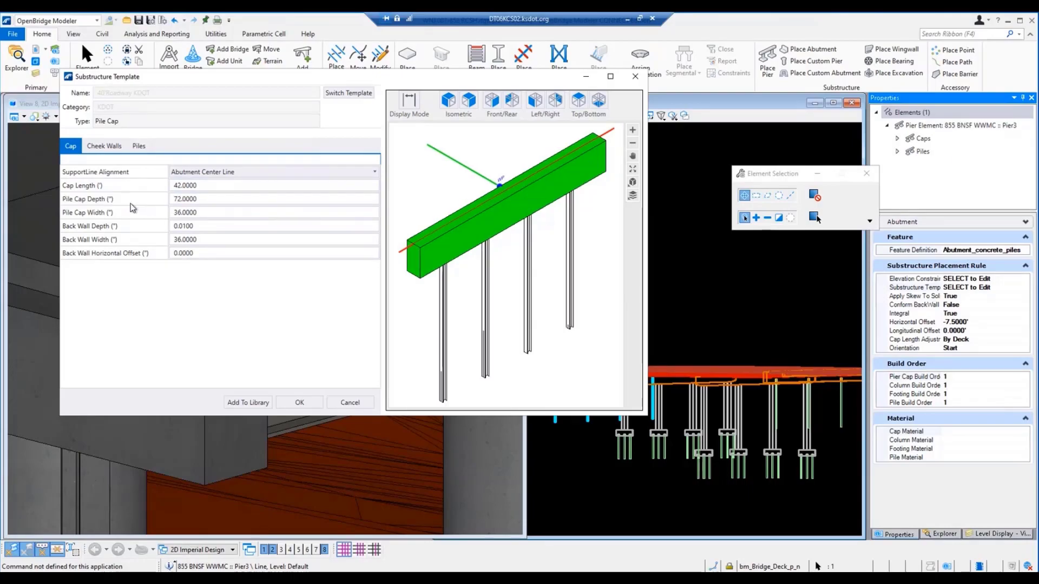
{"action": "left_click", "coordinate": [299, 403]}
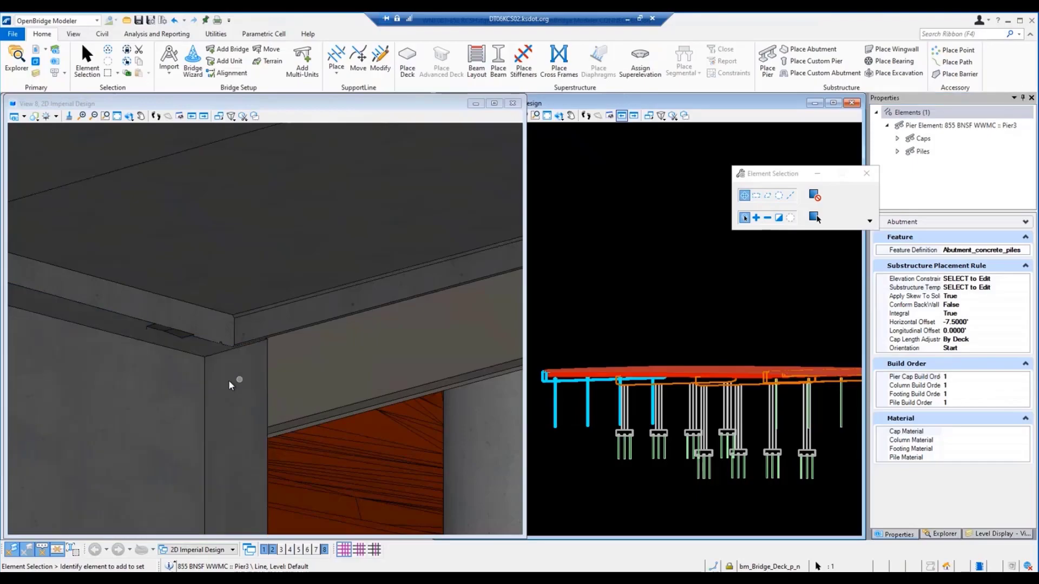
{"action": "scroll", "coordinate": [229, 366], "scroll_direction": "down", "scroll_amount": 1}
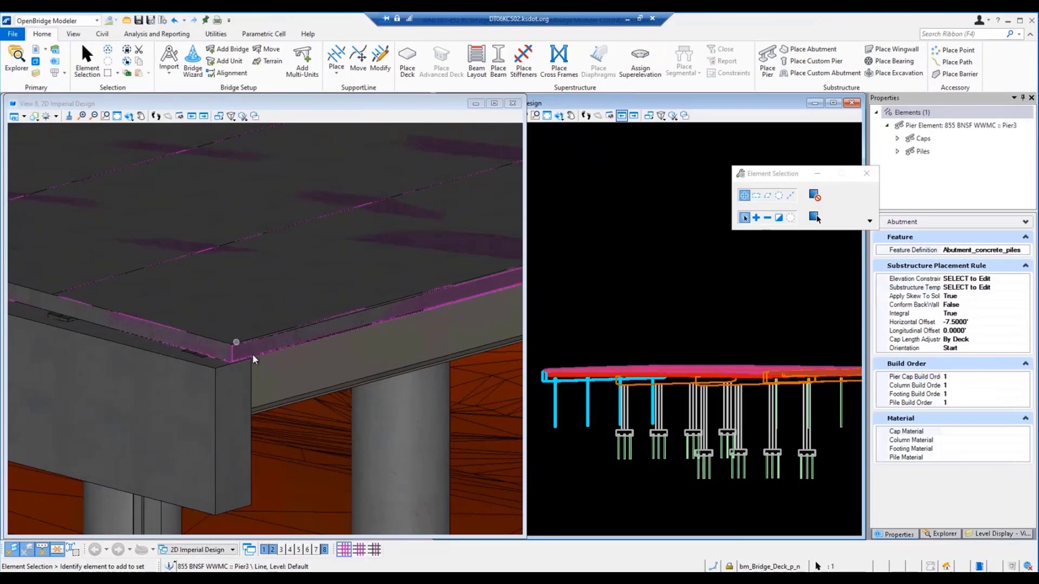
{"action": "left_click", "coordinate": [1022, 280]}
{"action": "left_click", "coordinate": [1024, 279]}
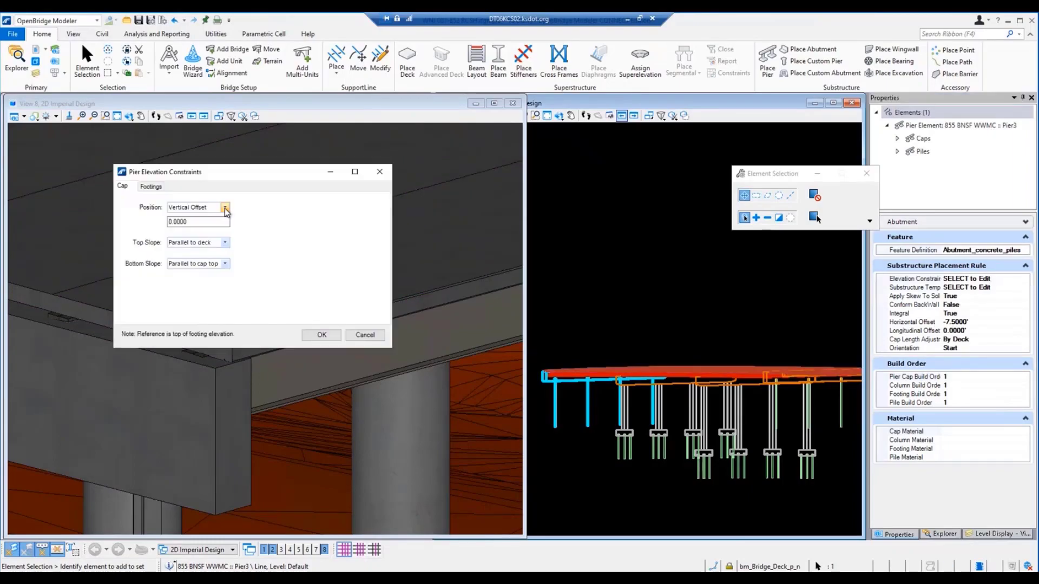
{"action": "left_click", "coordinate": [225, 243]}
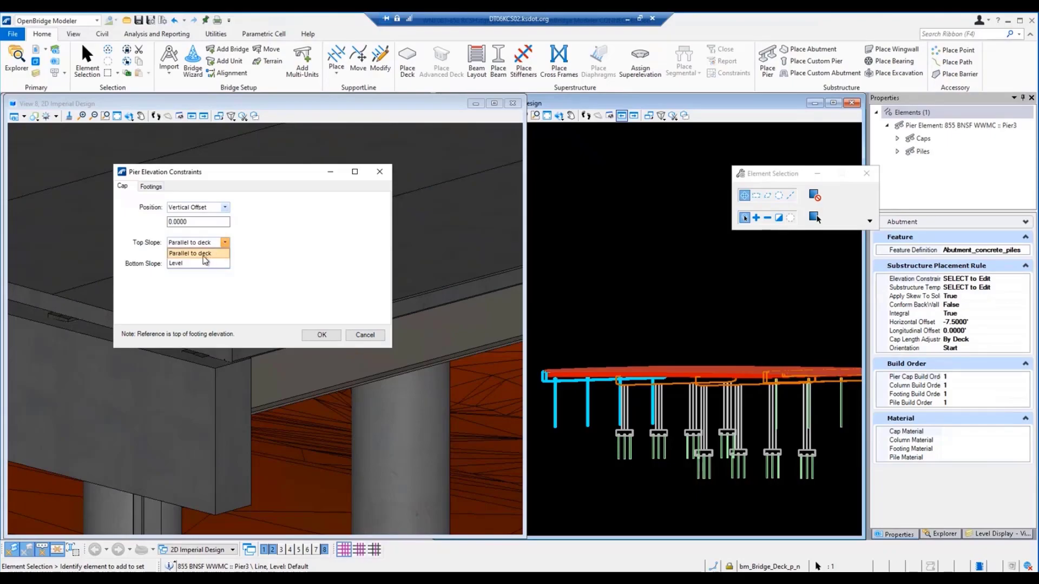
{"action": "left_click", "coordinate": [369, 338]}
{"action": "left_click", "coordinate": [369, 338]}
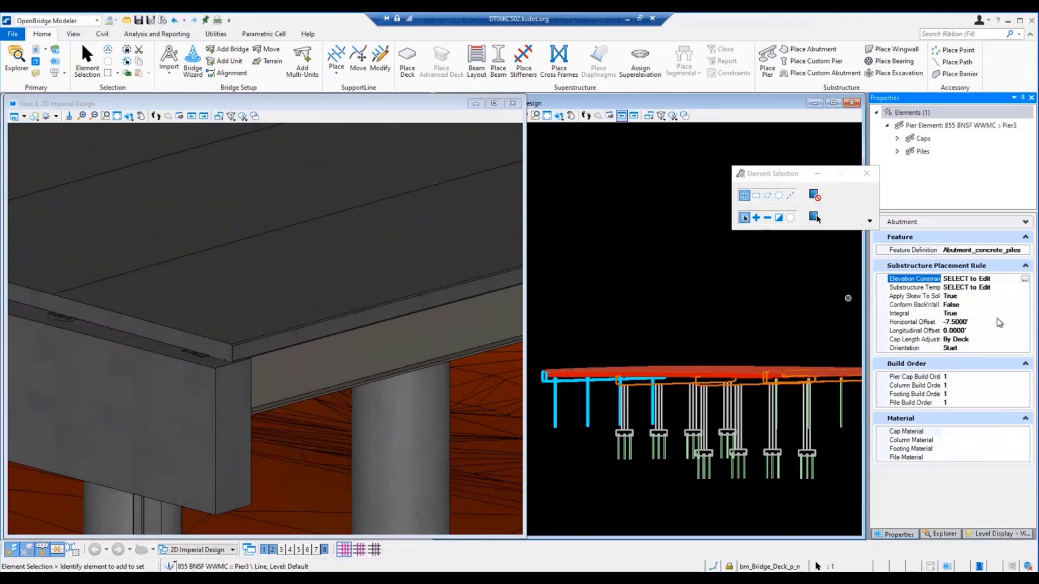
Step: Set the start abutment cap's top slope to Level in its elevation constraints
{"action": "left_click", "coordinate": [1025, 280]}
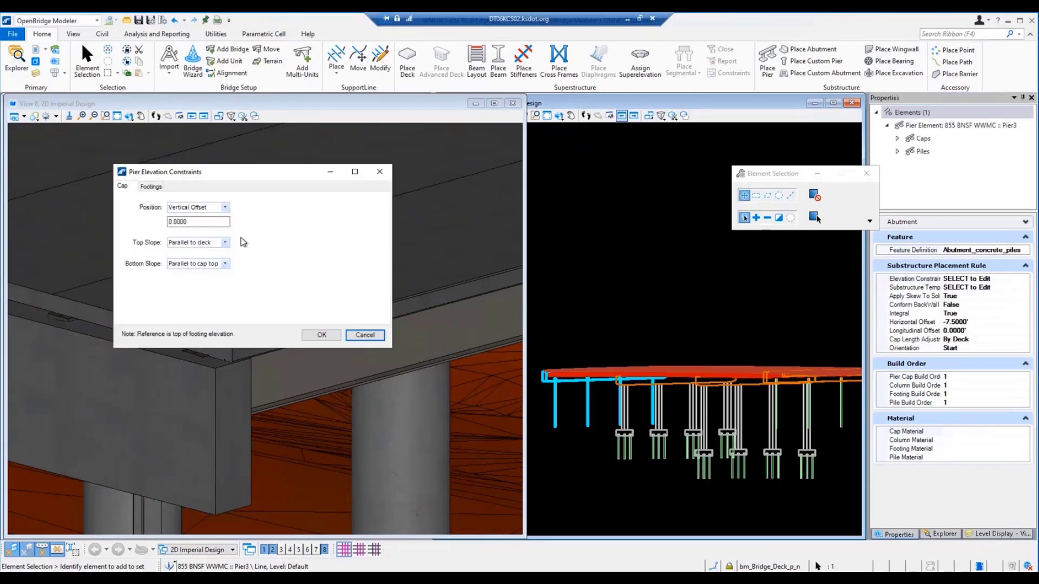
{"action": "left_click", "coordinate": [226, 244]}
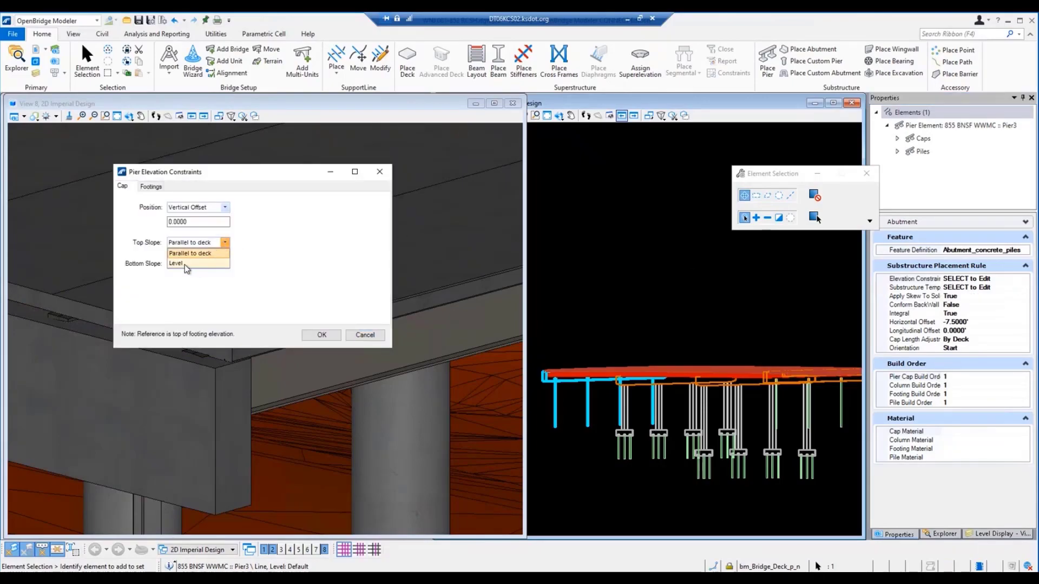
{"action": "left_click", "coordinate": [184, 264]}
{"action": "left_click", "coordinate": [321, 336]}
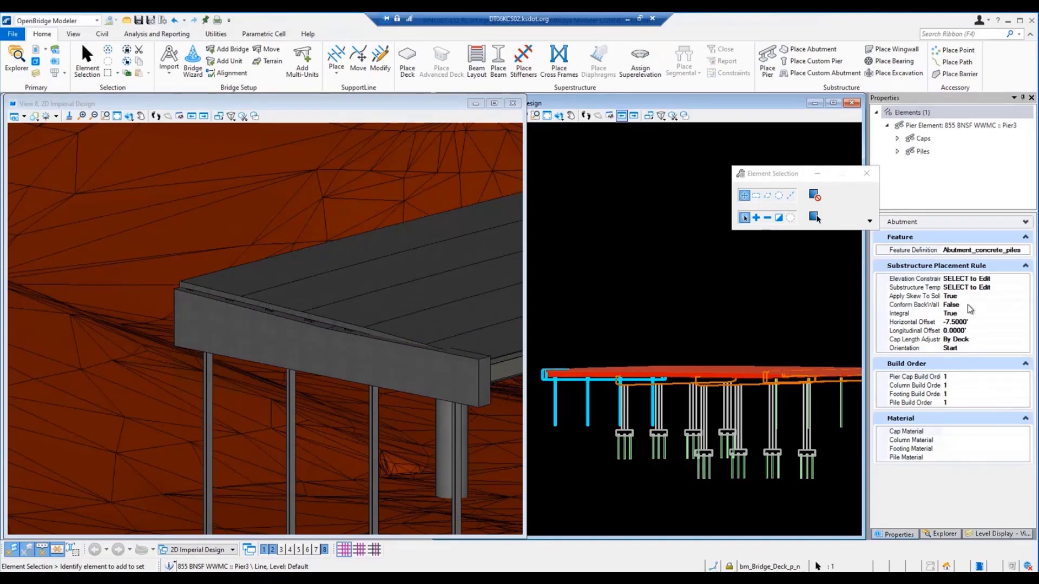
Step: Return the start abutment cap's top slope to Parallel to deck in its elevation constraints
{"action": "left_click", "coordinate": [1016, 280]}
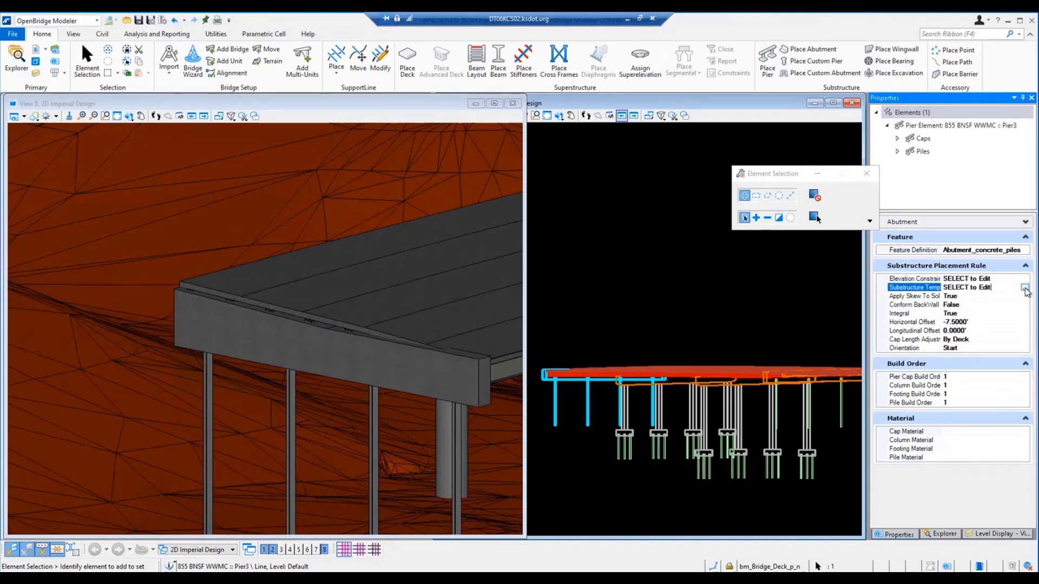
{"action": "left_click", "coordinate": [1026, 280]}
{"action": "left_click", "coordinate": [225, 242]}
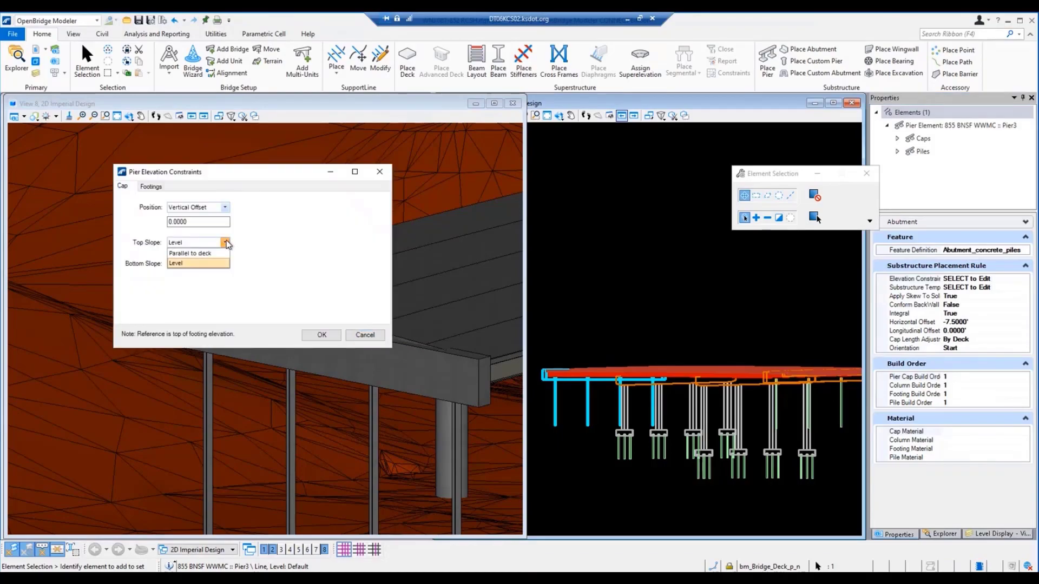
{"action": "left_click", "coordinate": [203, 254]}
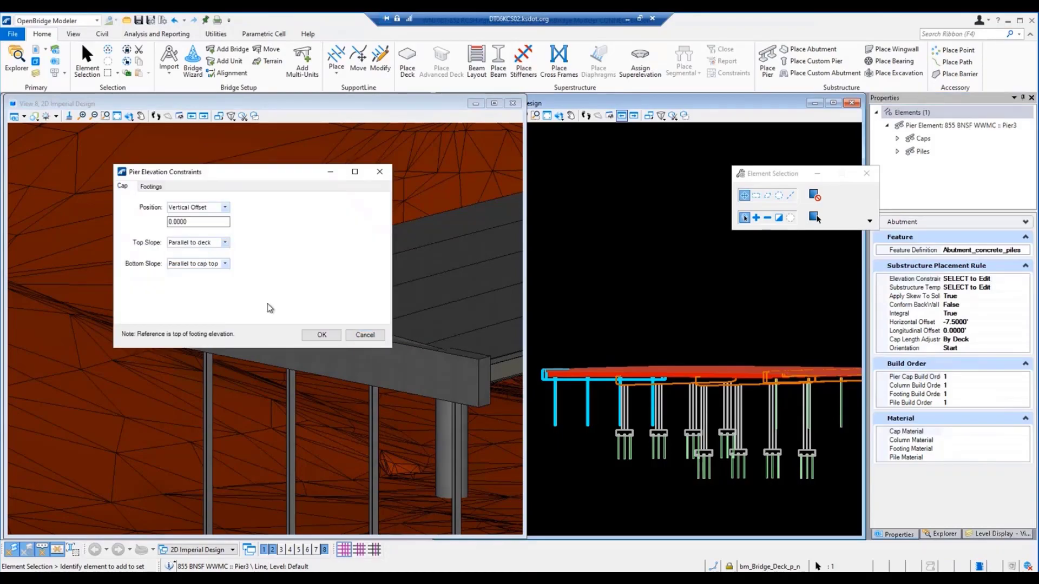
{"action": "left_click", "coordinate": [322, 335]}
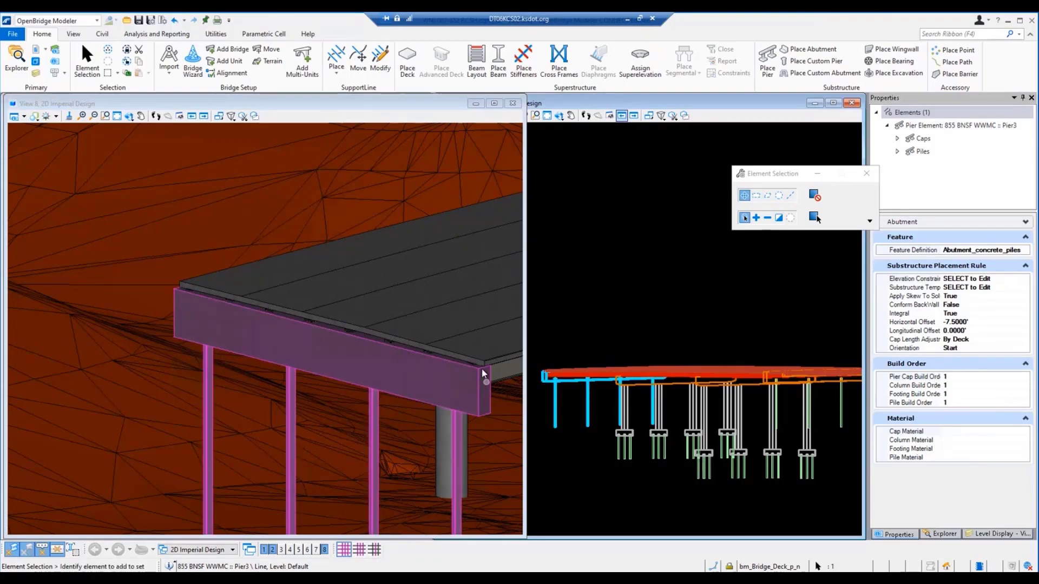
Step: Examine how the start abutment's cap meets the deck and bearings, and inspect the deck corner at the end abutment
{"action": "scroll", "coordinate": [483, 374], "scroll_direction": "up", "scroll_amount": 5}
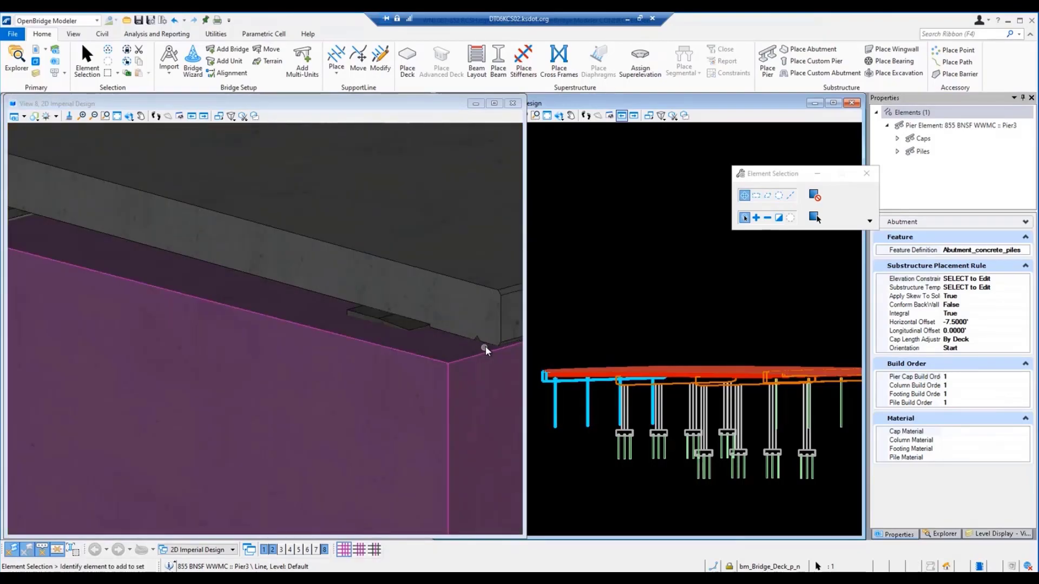
{"action": "scroll", "coordinate": [486, 351], "scroll_direction": "down", "scroll_amount": 2}
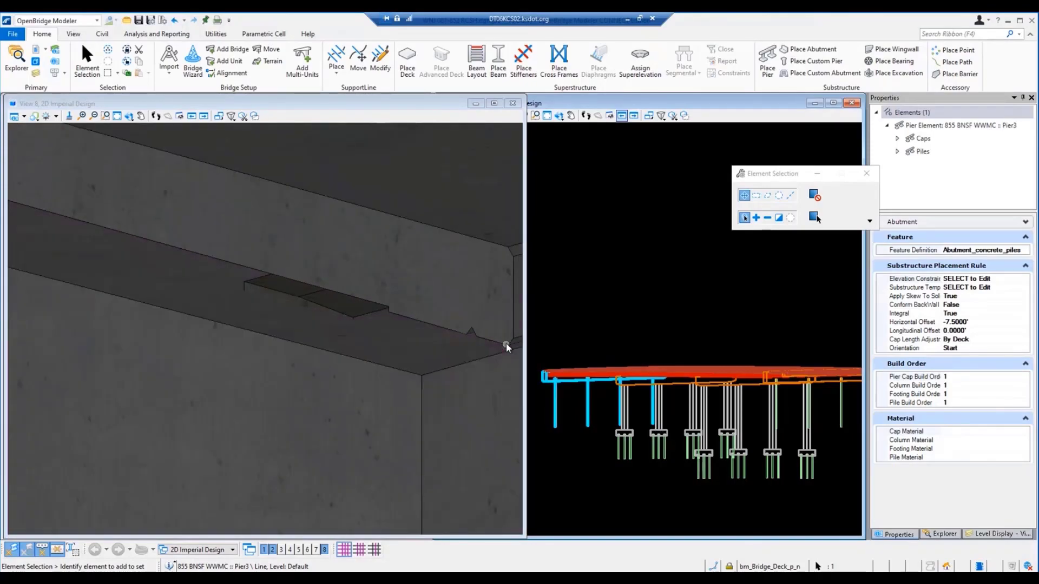
{"action": "scroll", "coordinate": [506, 349], "scroll_direction": "down", "scroll_amount": 3}
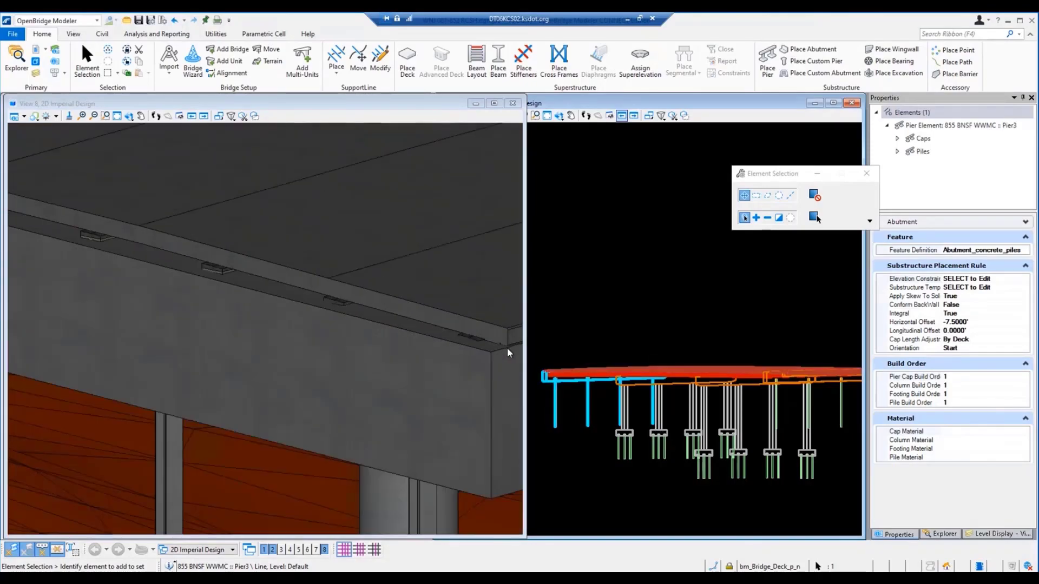
{"action": "scroll", "coordinate": [502, 346], "scroll_direction": "down", "scroll_amount": 3}
{"action": "scroll", "coordinate": [107, 245], "scroll_direction": "up", "scroll_amount": 5}
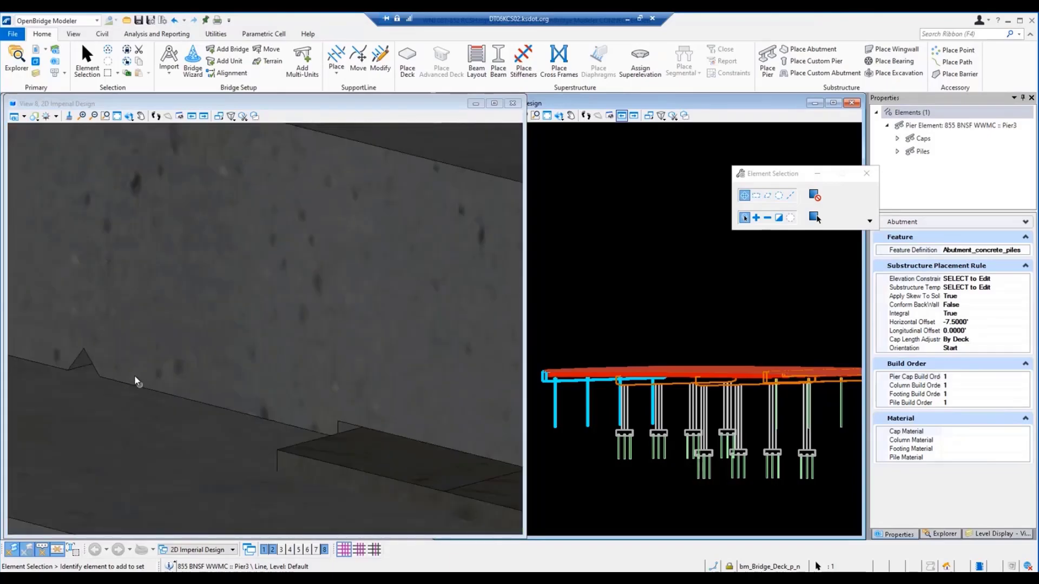
{"action": "scroll", "coordinate": [136, 374], "scroll_direction": "down", "scroll_amount": 2}
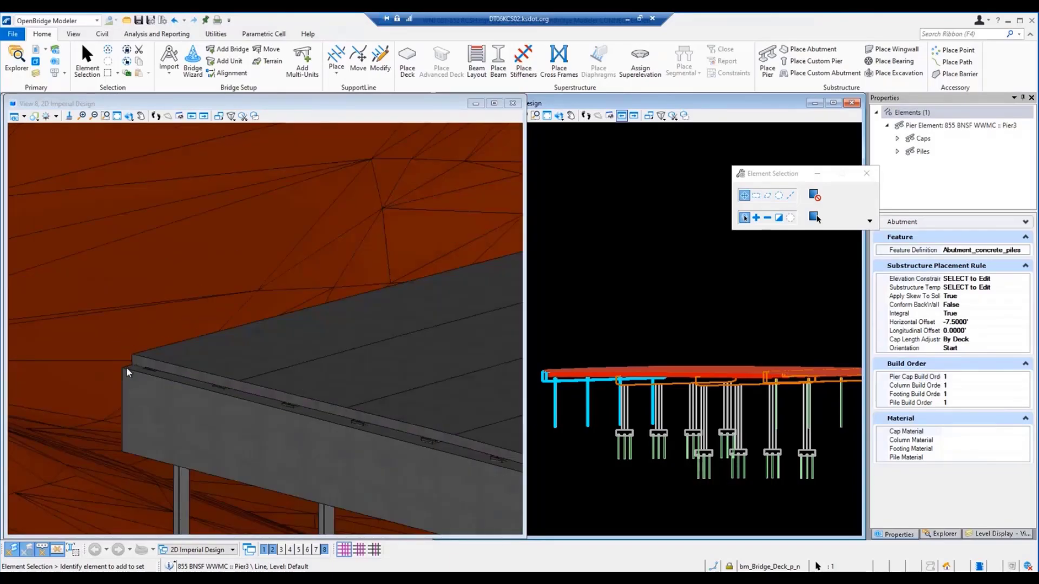
{"action": "scroll", "coordinate": [125, 367], "scroll_direction": "down", "scroll_amount": 1}
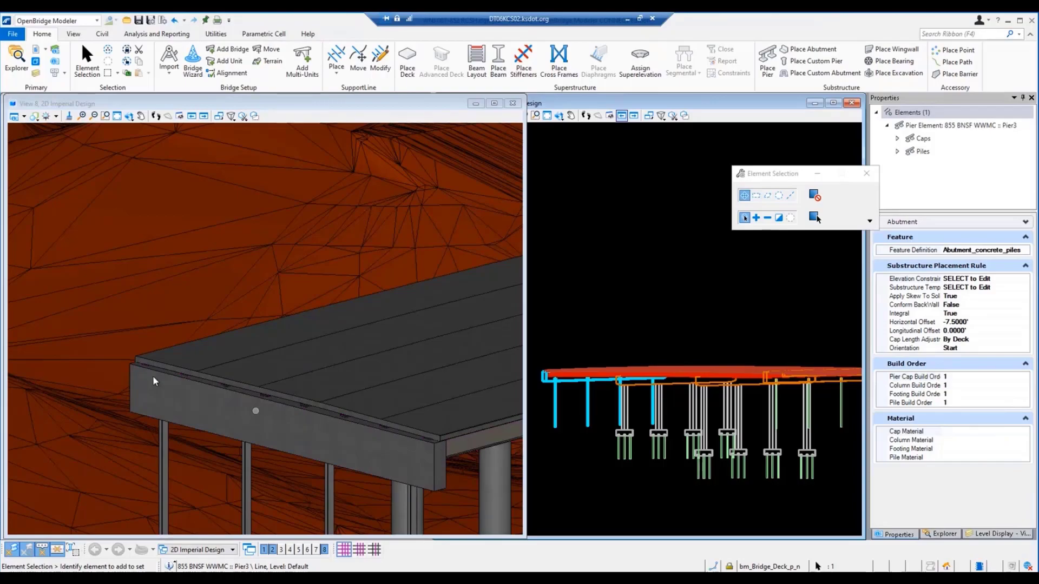
{"action": "mouse_move", "coordinate": [288, 409]}
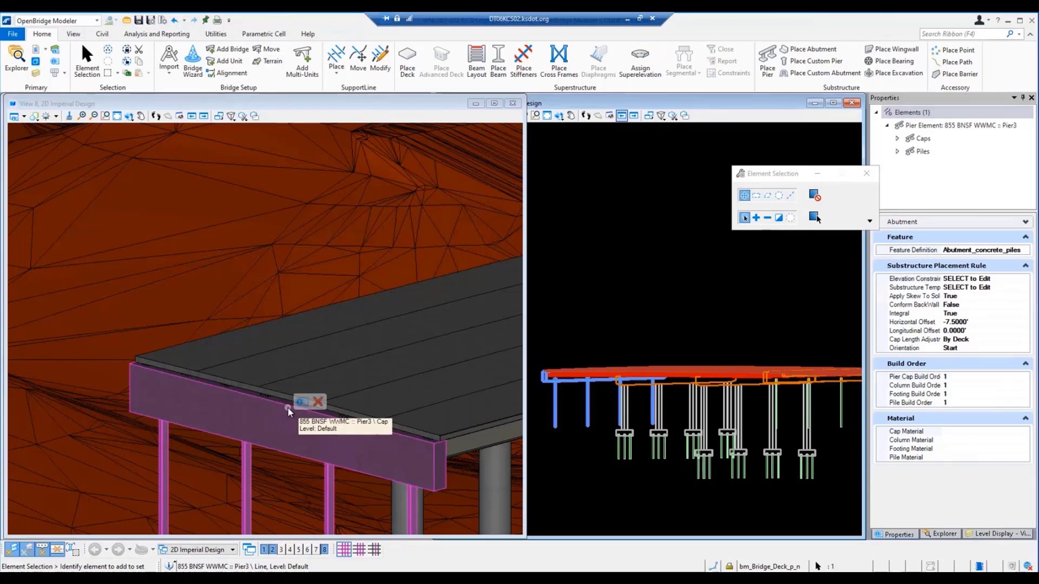
{"action": "scroll", "coordinate": [287, 407], "scroll_direction": "down", "scroll_amount": 4}
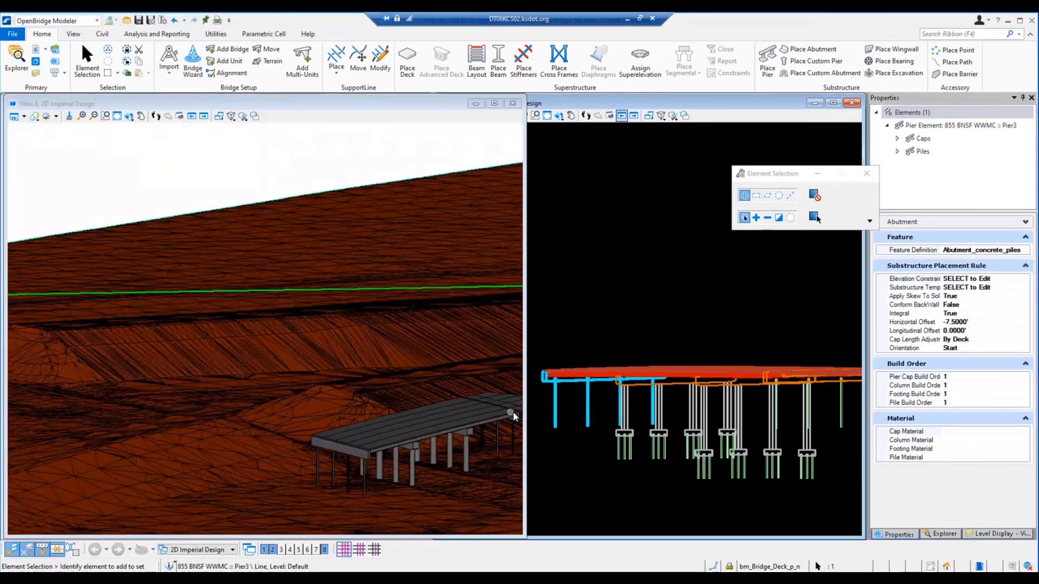
{"action": "scroll", "coordinate": [513, 412], "scroll_direction": "up", "scroll_amount": 4}
{"action": "scroll", "coordinate": [498, 420], "scroll_direction": "up", "scroll_amount": 3}
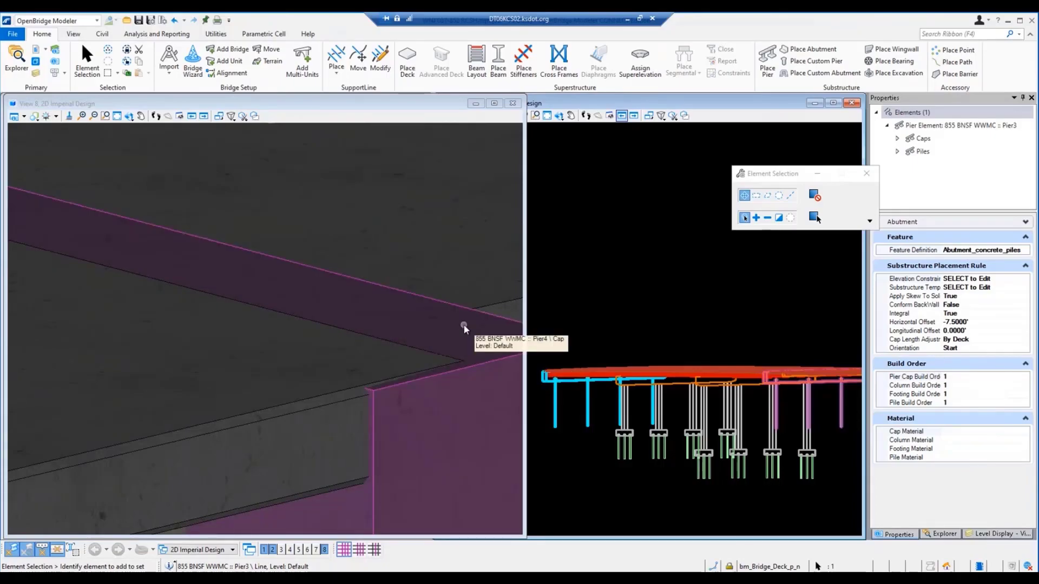
{"action": "scroll", "coordinate": [414, 368], "scroll_direction": "down", "scroll_amount": 2}
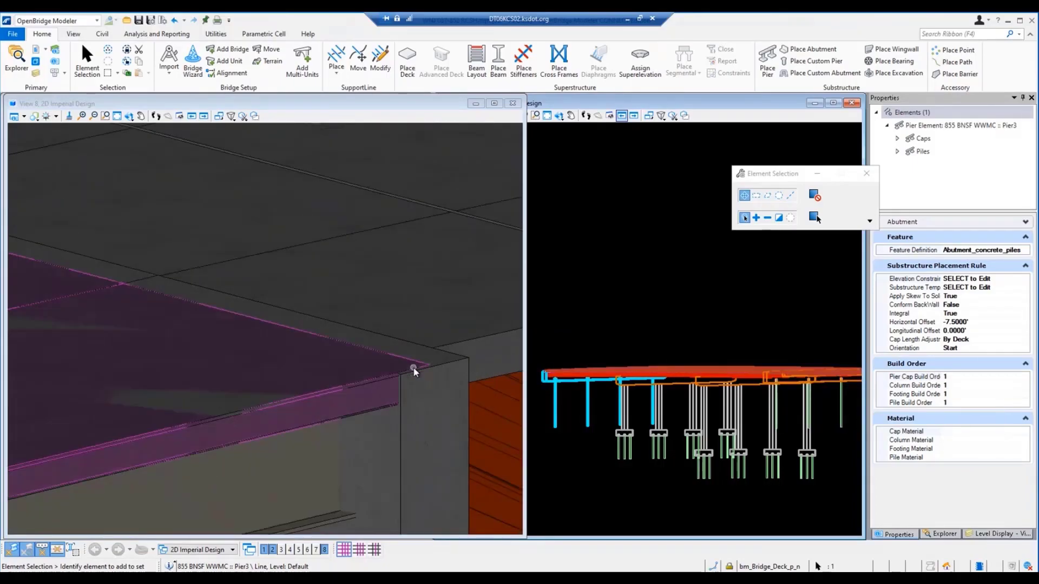
Step: Select the bridge deck in plan view, set its Start Station Offset to -1.85 feet, and reopen the 3D view
{"action": "left_click", "coordinate": [325, 550]}
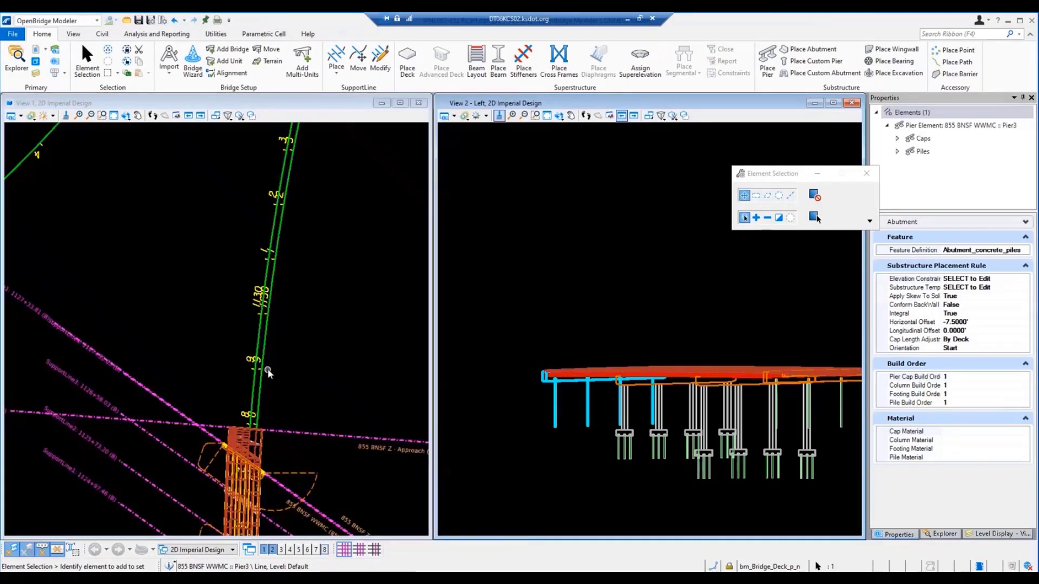
{"action": "scroll", "coordinate": [267, 369], "scroll_direction": "down", "scroll_amount": 2}
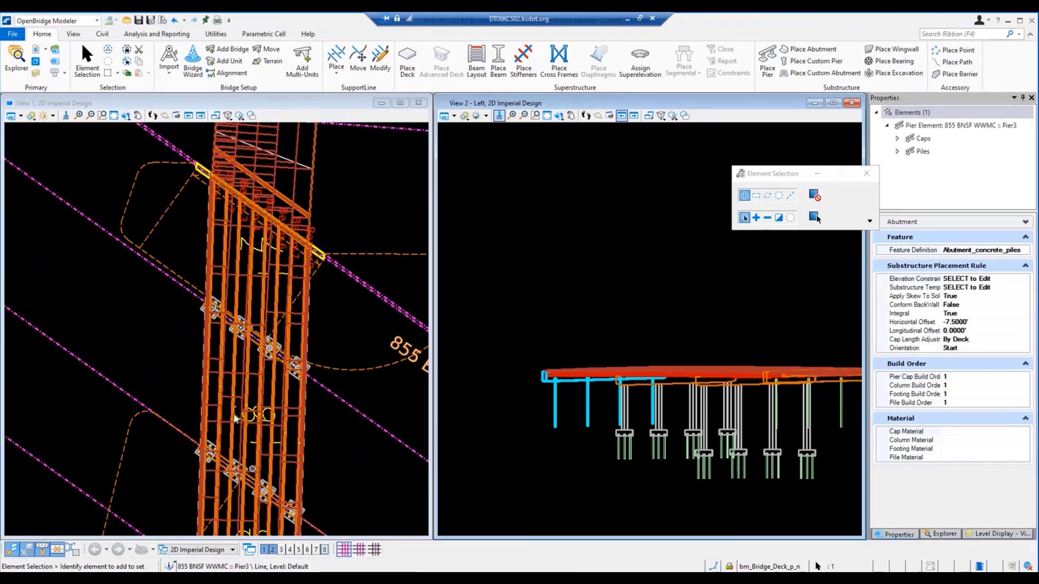
{"action": "left_click", "coordinate": [213, 362]}
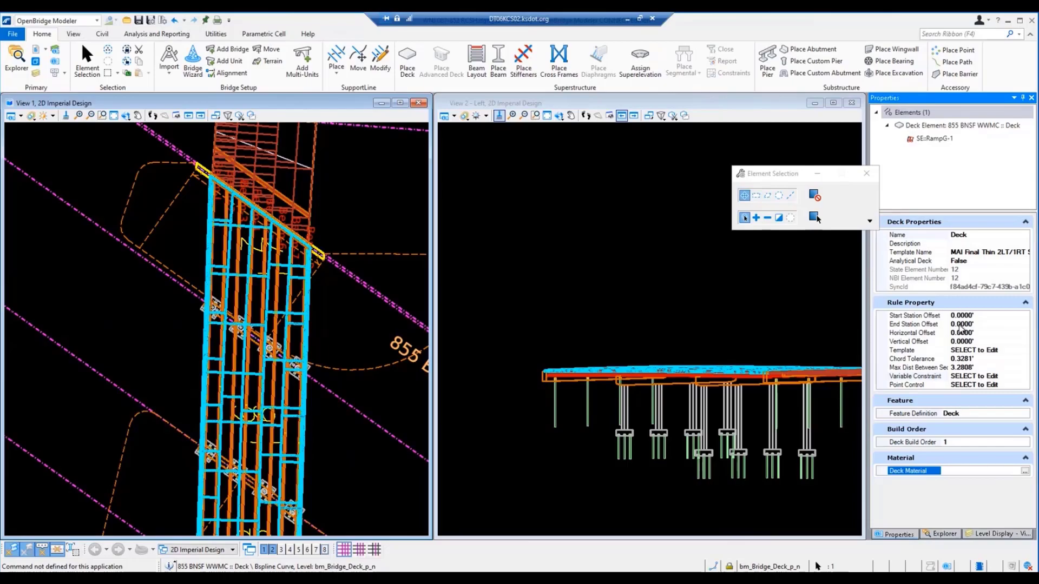
{"action": "scroll", "coordinate": [271, 346], "scroll_direction": "up", "scroll_amount": 5}
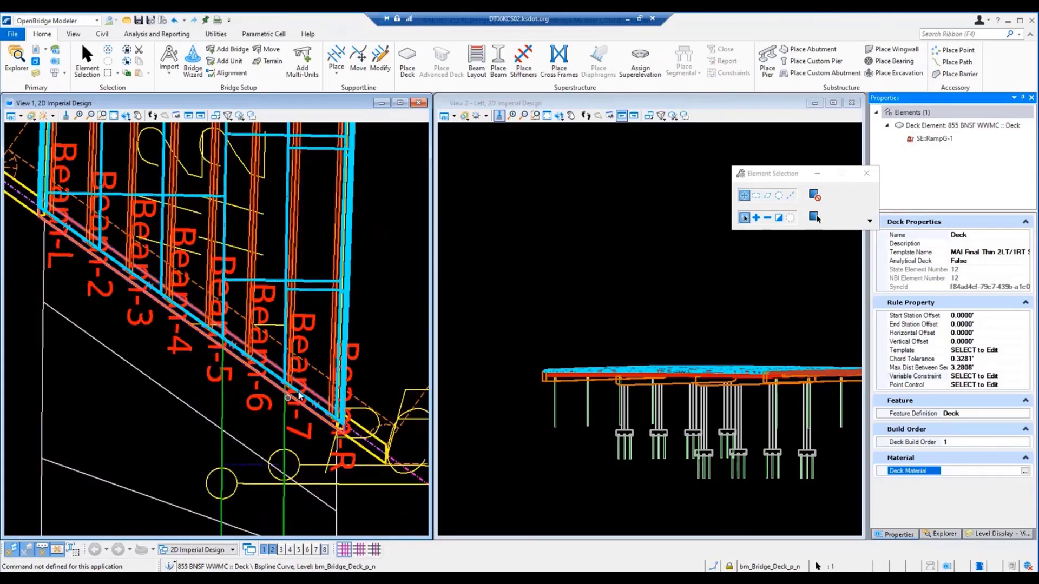
{"action": "left_click", "coordinate": [980, 317]}
{"action": "left_click_drag", "start_coordinate": [980, 317], "coordinate": [898, 319]}
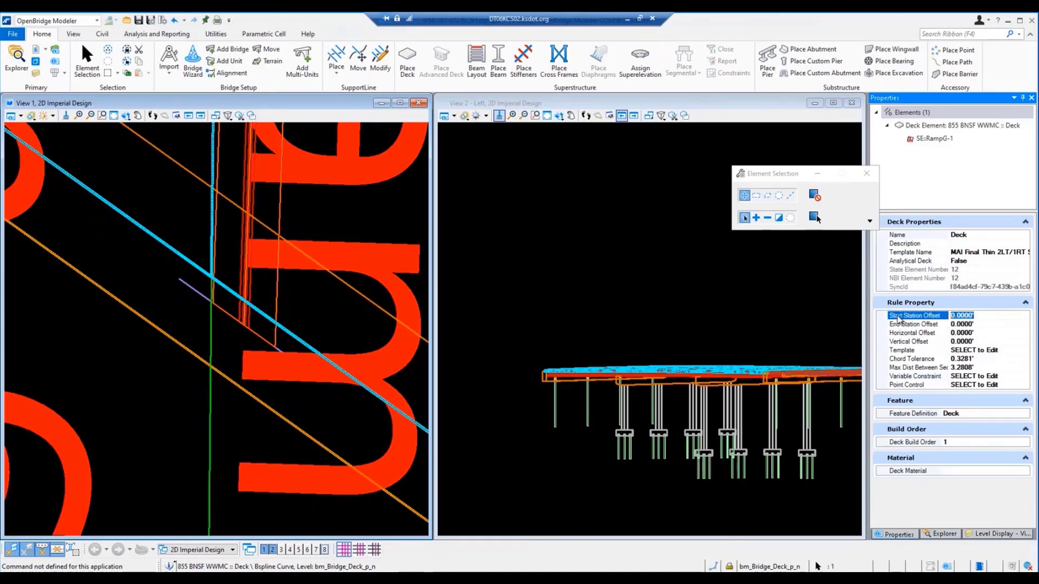
{"action": "type", "text": "-1."}
{"action": "type", "text": "75"}
{"action": "left_click", "coordinate": [325, 550]}
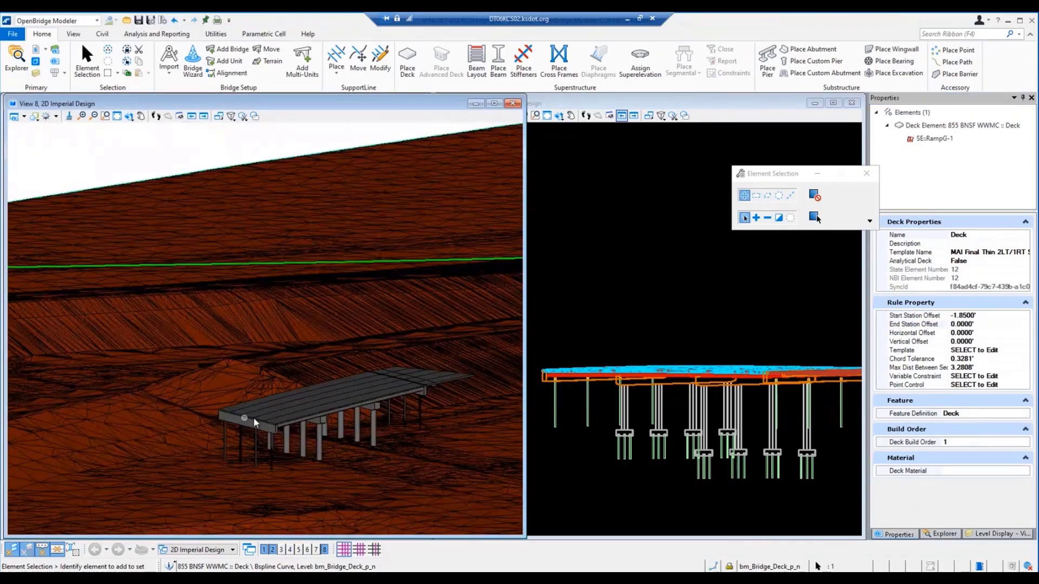
Step: Examine the deck edge and near corner at the start abutment to check how the extended deck meets the cap
{"action": "scroll", "coordinate": [253, 417], "scroll_direction": "up", "scroll_amount": 5}
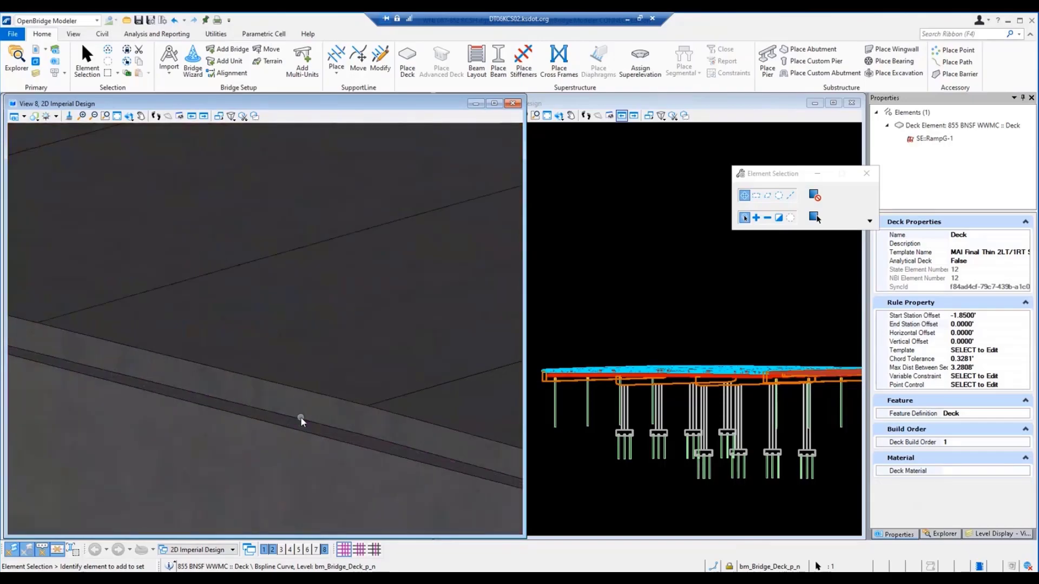
{"action": "scroll", "coordinate": [301, 417], "scroll_direction": "up", "scroll_amount": 2}
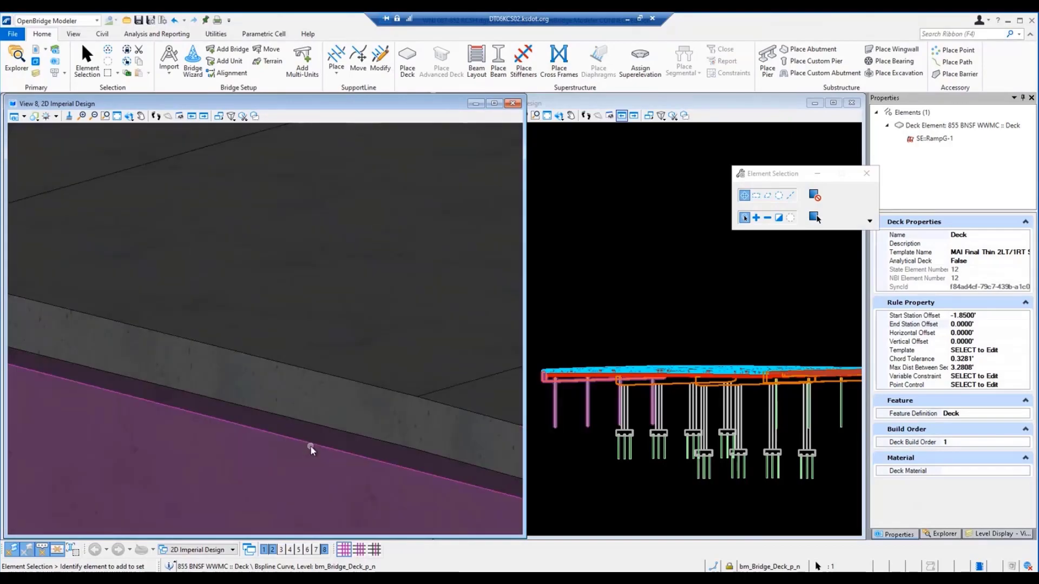
{"action": "scroll", "coordinate": [154, 450], "scroll_direction": "down", "scroll_amount": 3}
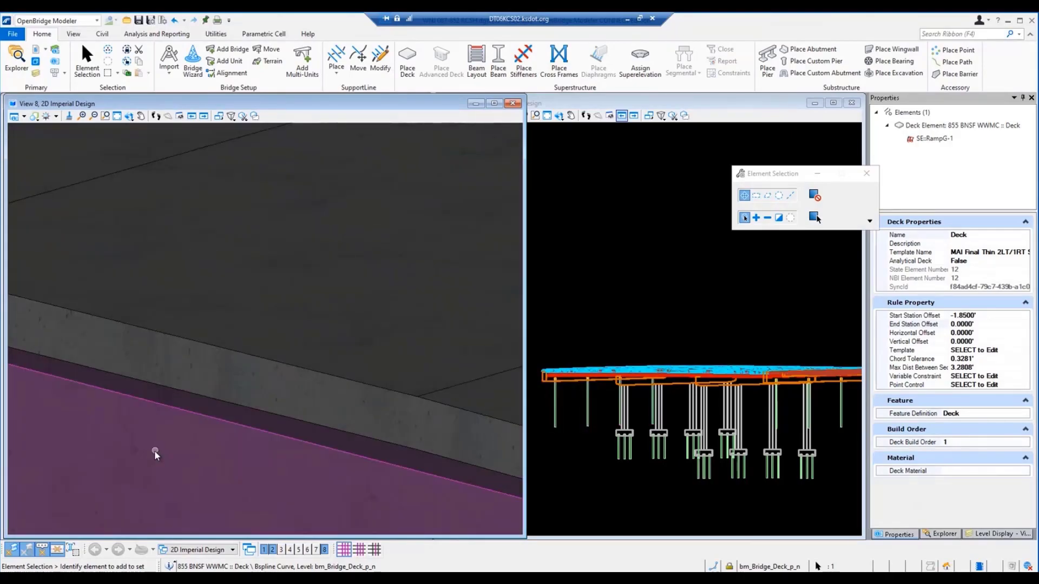
{"action": "scroll", "coordinate": [303, 480], "scroll_direction": "up", "scroll_amount": 5}
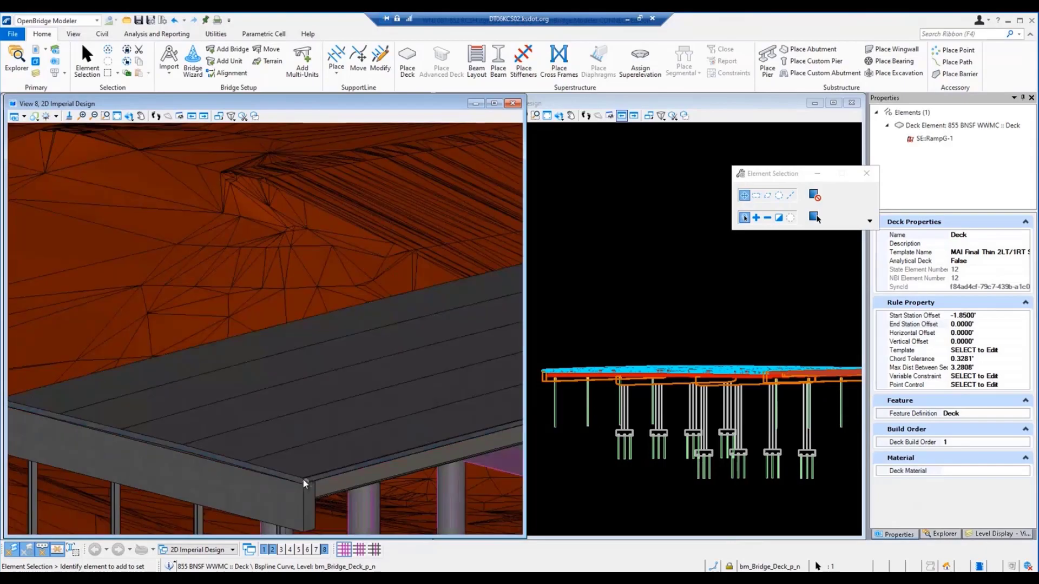
{"action": "scroll", "coordinate": [300, 500], "scroll_direction": "down", "scroll_amount": 3}
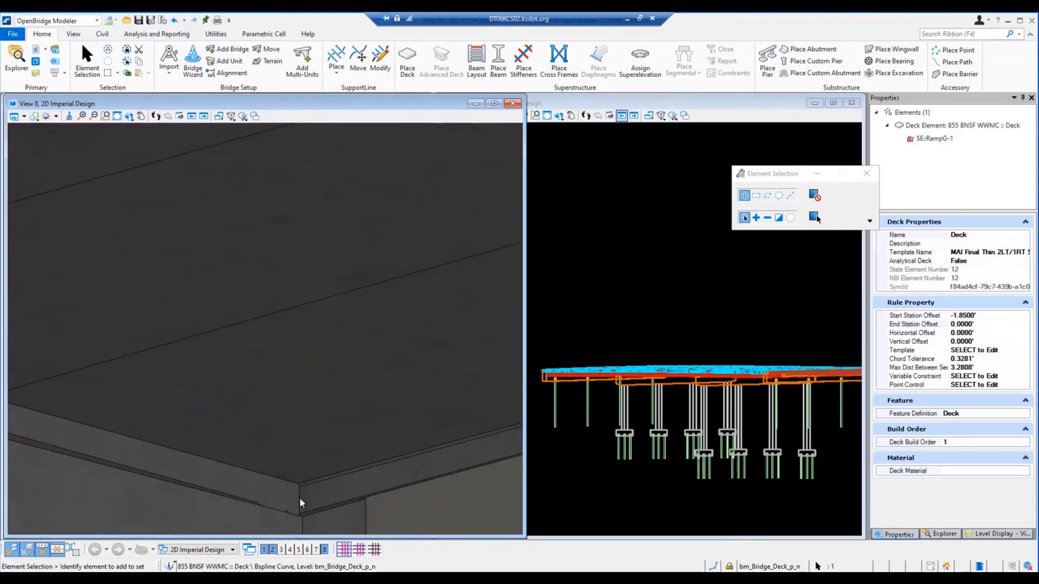
{"action": "scroll", "coordinate": [295, 515], "scroll_direction": "up", "scroll_amount": 4}
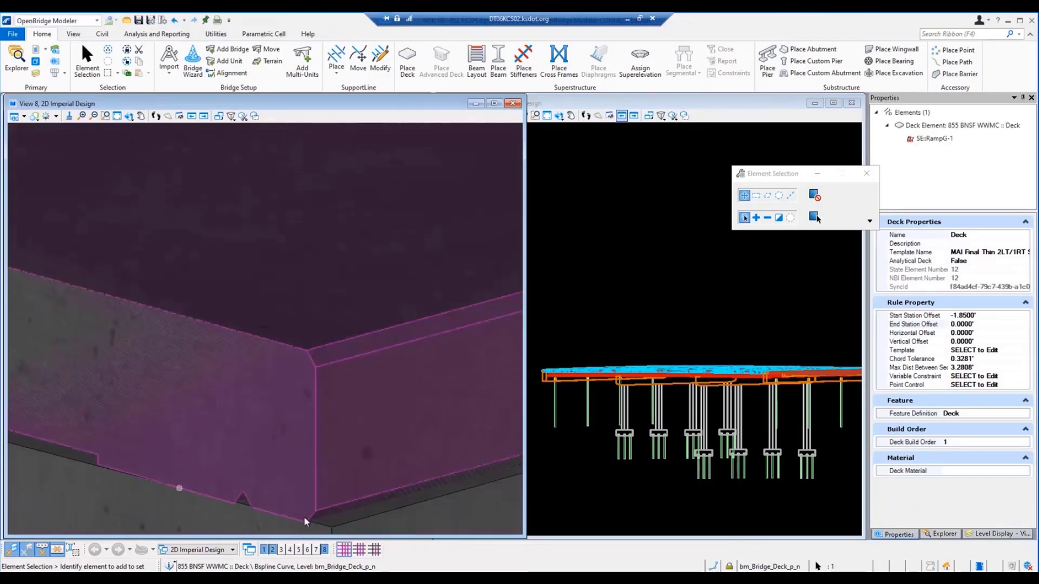
{"action": "scroll", "coordinate": [209, 473], "scroll_direction": "down", "scroll_amount": 5}
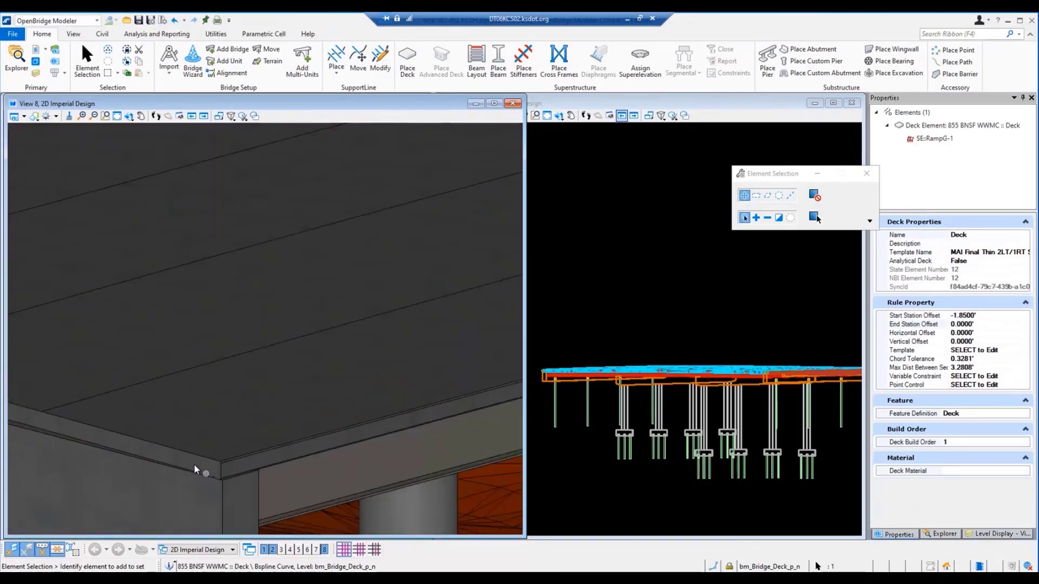
{"action": "scroll", "coordinate": [189, 469], "scroll_direction": "down", "scroll_amount": 3}
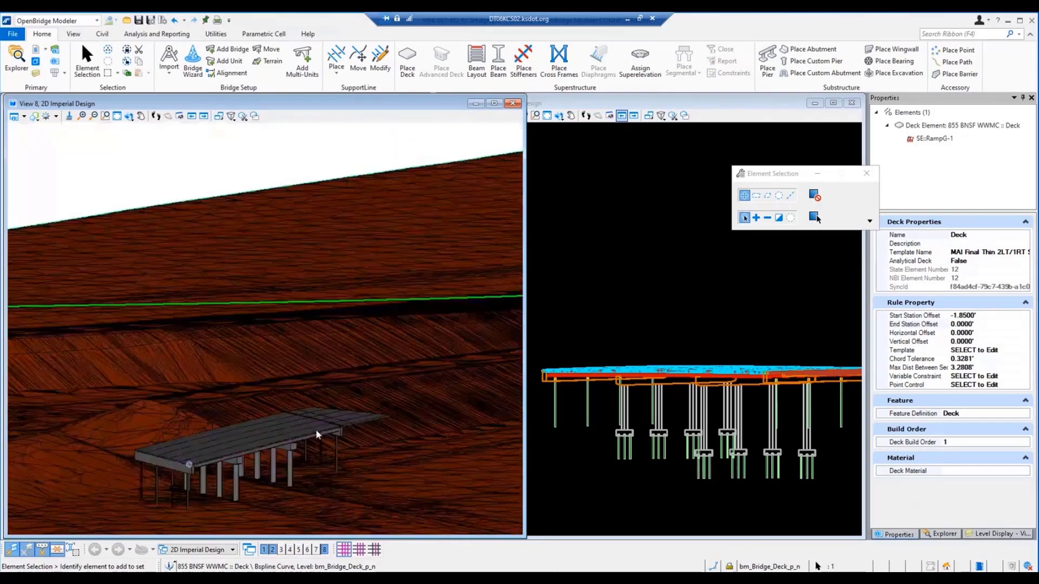
Step: Set the deck's End Station Offset to -1.85 feet and check the deck edge at the end abutment
{"action": "scroll", "coordinate": [278, 443], "scroll_direction": "up", "scroll_amount": 2}
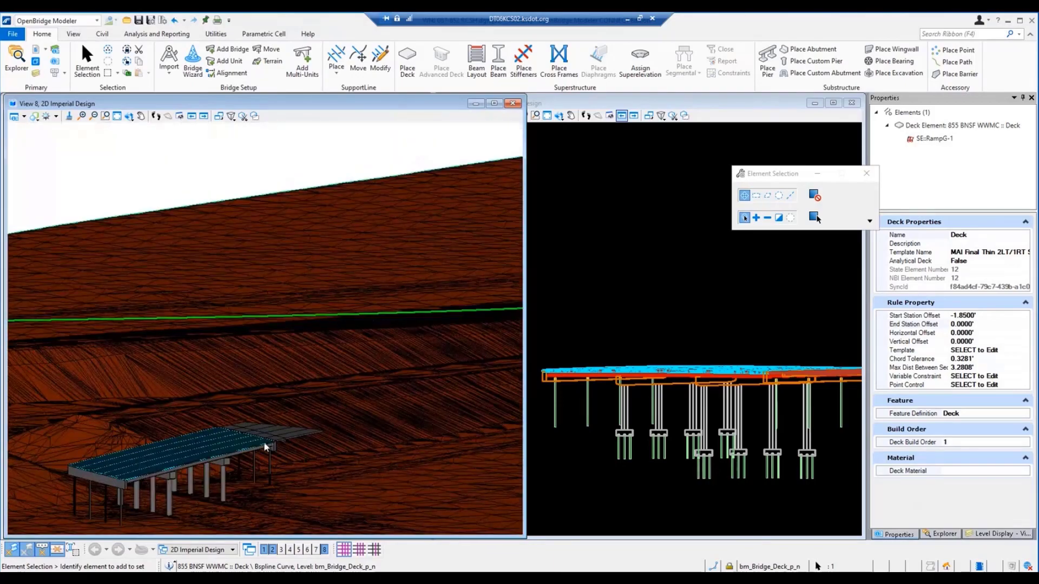
{"action": "scroll", "coordinate": [264, 442], "scroll_direction": "up", "scroll_amount": 5}
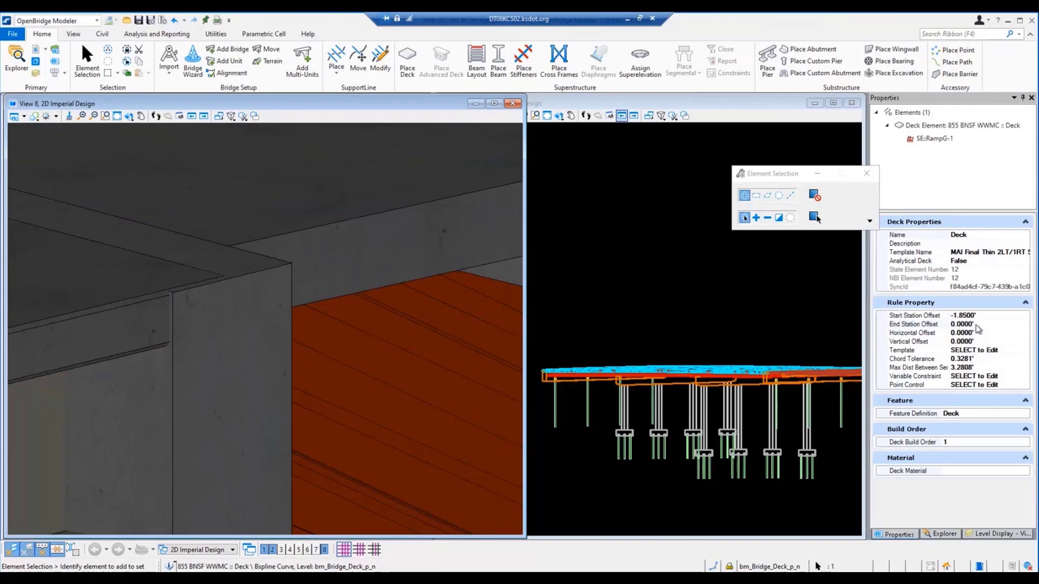
{"action": "left_click", "coordinate": [975, 324]}
{"action": "left_click_drag", "start_coordinate": [979, 327], "coordinate": [931, 316]}
{"action": "left_click_drag", "start_coordinate": [931, 316], "coordinate": [905, 317]}
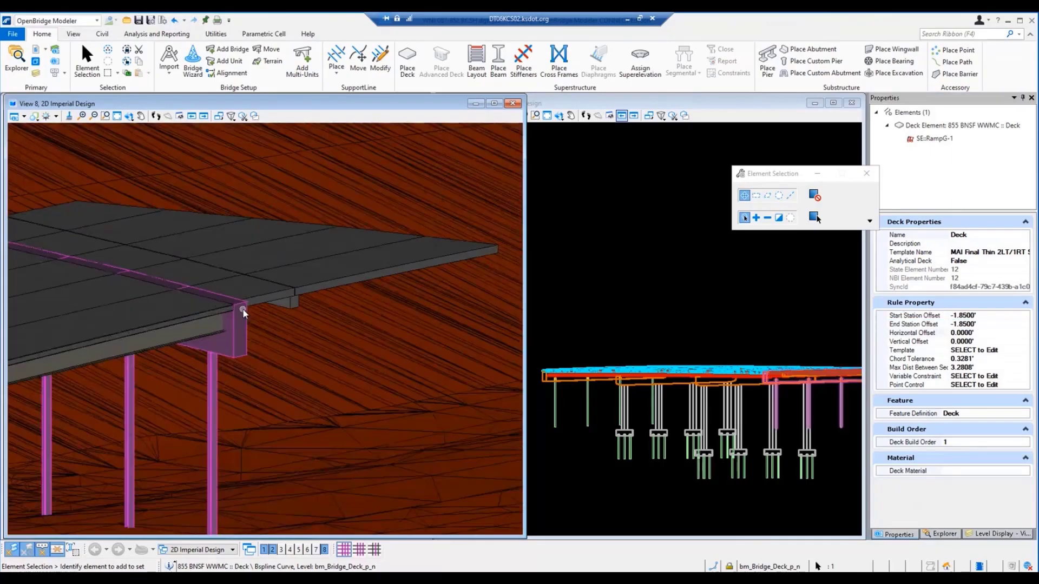
{"action": "scroll", "coordinate": [242, 310], "scroll_direction": "down", "scroll_amount": 3}
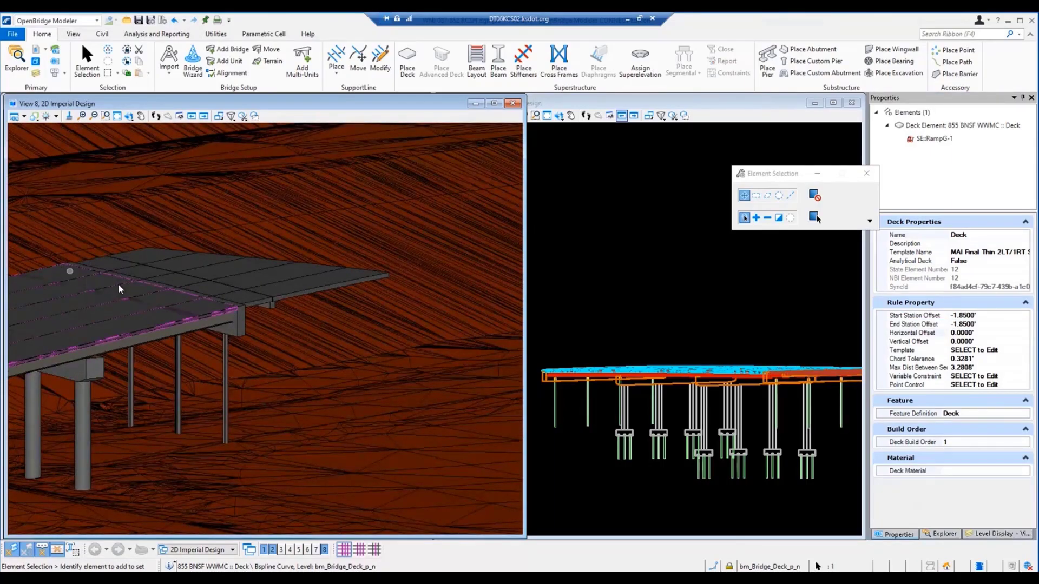
{"action": "scroll", "coordinate": [236, 304], "scroll_direction": "up", "scroll_amount": 5}
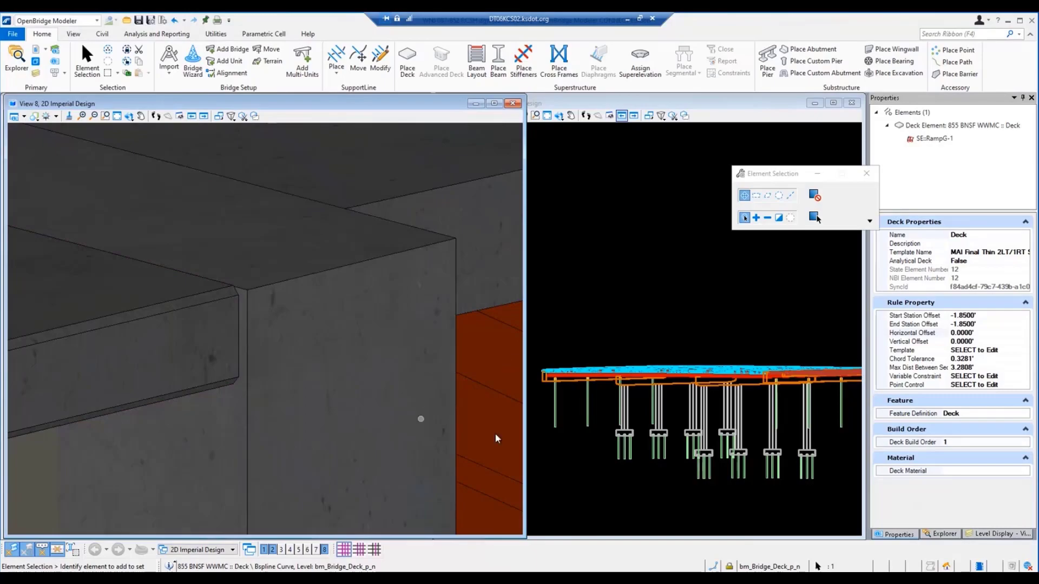
Step: Select the end abutment and set its backwall conform option to False and Integral to True
{"action": "left_click", "coordinate": [843, 416]}
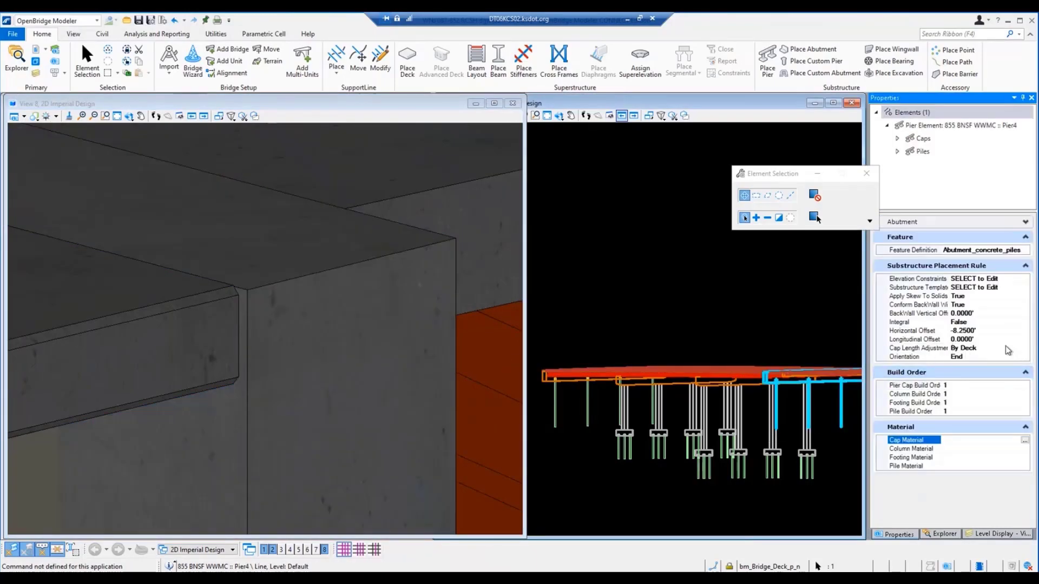
{"action": "left_click", "coordinate": [980, 305]}
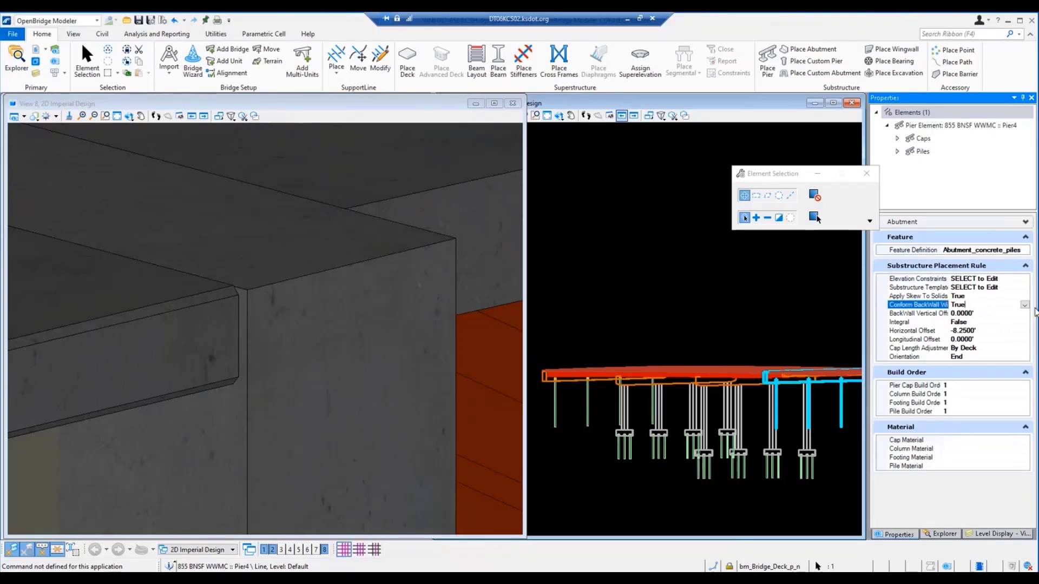
{"action": "left_click", "coordinate": [1025, 305]}
{"action": "left_click", "coordinate": [987, 318]}
{"action": "left_click", "coordinate": [1011, 322]}
{"action": "left_click", "coordinate": [1025, 314]}
{"action": "left_click", "coordinate": [968, 331]}
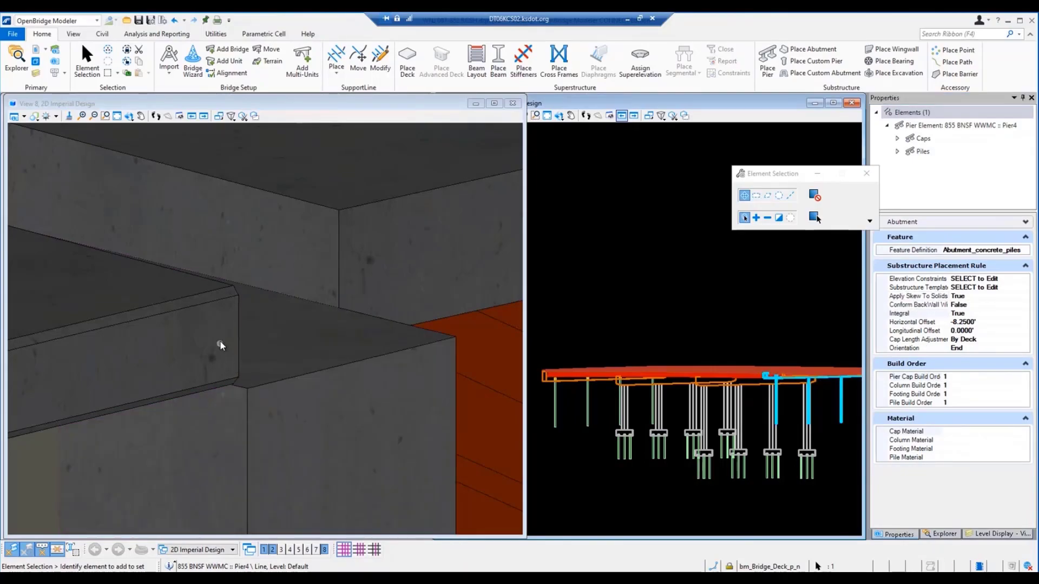
Step: Select the bridge deck and set its End Station Offset to 1.85 feet so it extends over the end abutment
{"action": "left_click", "coordinate": [494, 348]}
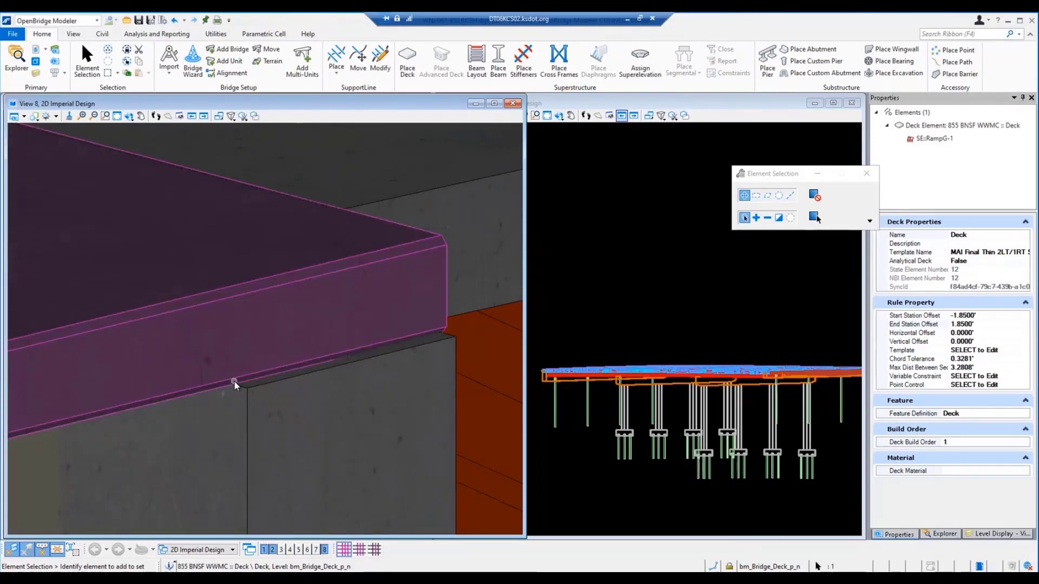
{"action": "scroll", "coordinate": [234, 381], "scroll_direction": "down", "scroll_amount": 5}
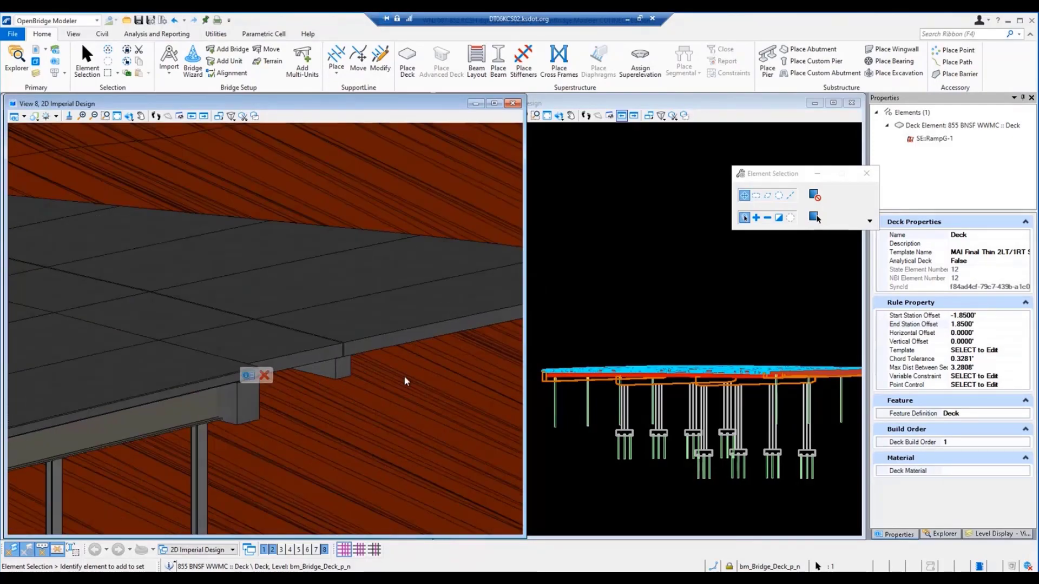
{"action": "scroll", "coordinate": [403, 375], "scroll_direction": "down", "scroll_amount": 10}
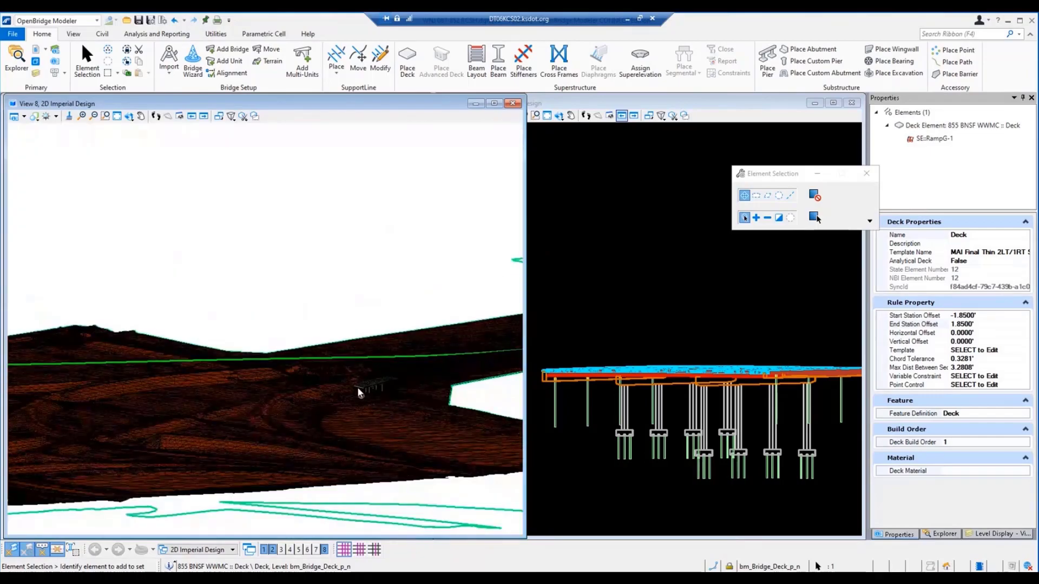
Step: Inspect the joint between the deck underside and the start abutment cap along the edge and at both deck corners
{"action": "scroll", "coordinate": [359, 389], "scroll_direction": "up", "scroll_amount": 2}
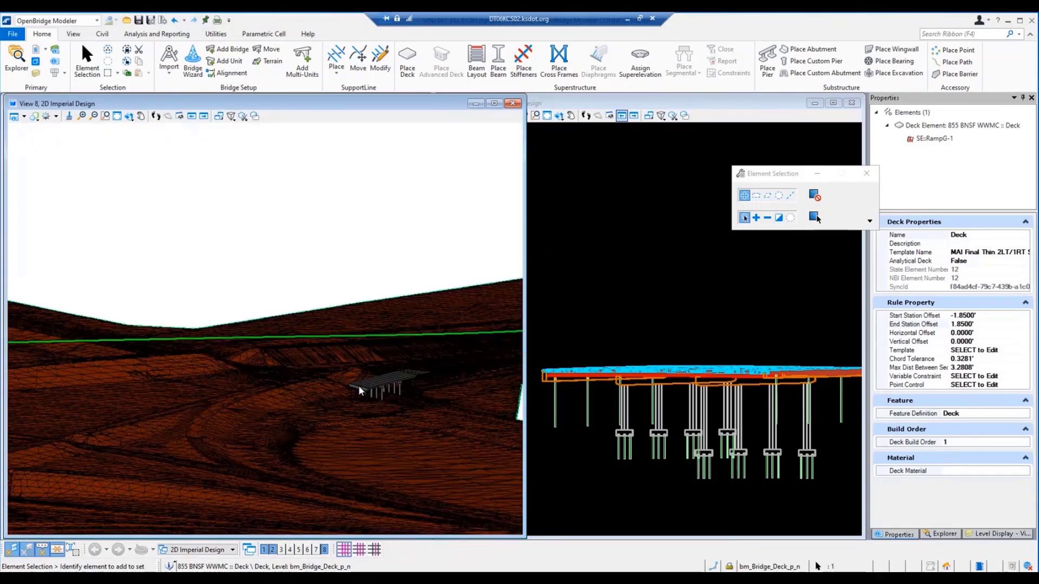
{"action": "scroll", "coordinate": [358, 385], "scroll_direction": "up", "scroll_amount": 10}
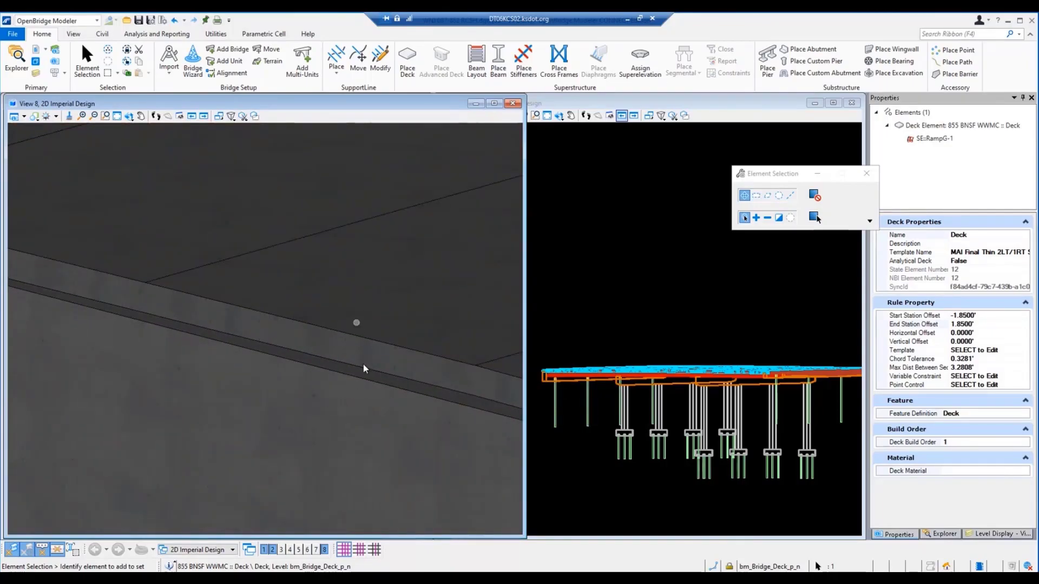
{"action": "mouse_move", "coordinate": [348, 323]}
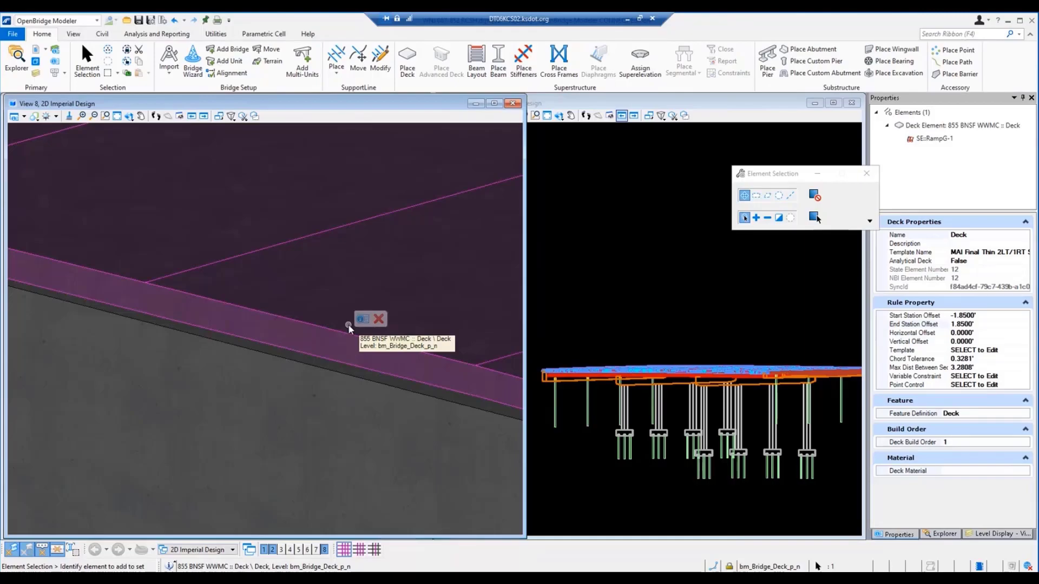
{"action": "scroll", "coordinate": [258, 363], "scroll_direction": "down", "scroll_amount": 5}
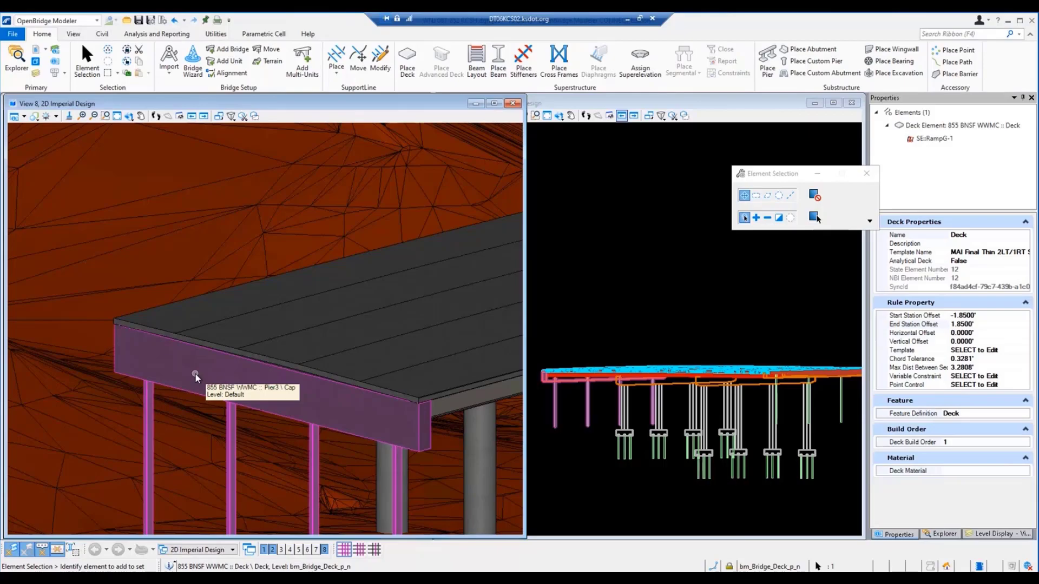
{"action": "scroll", "coordinate": [125, 328], "scroll_direction": "up", "scroll_amount": 3}
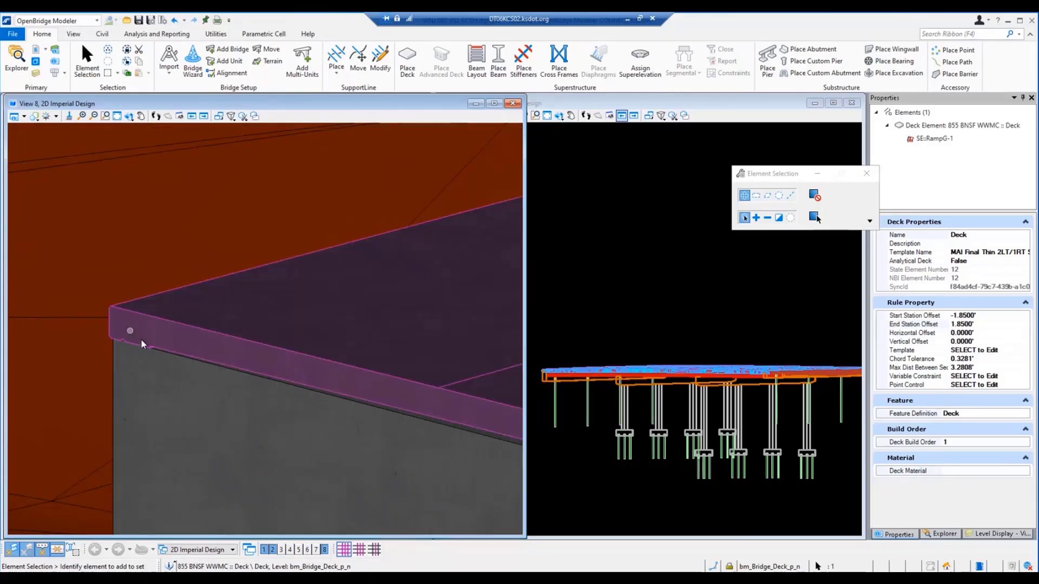
{"action": "scroll", "coordinate": [141, 342], "scroll_direction": "up", "scroll_amount": 2}
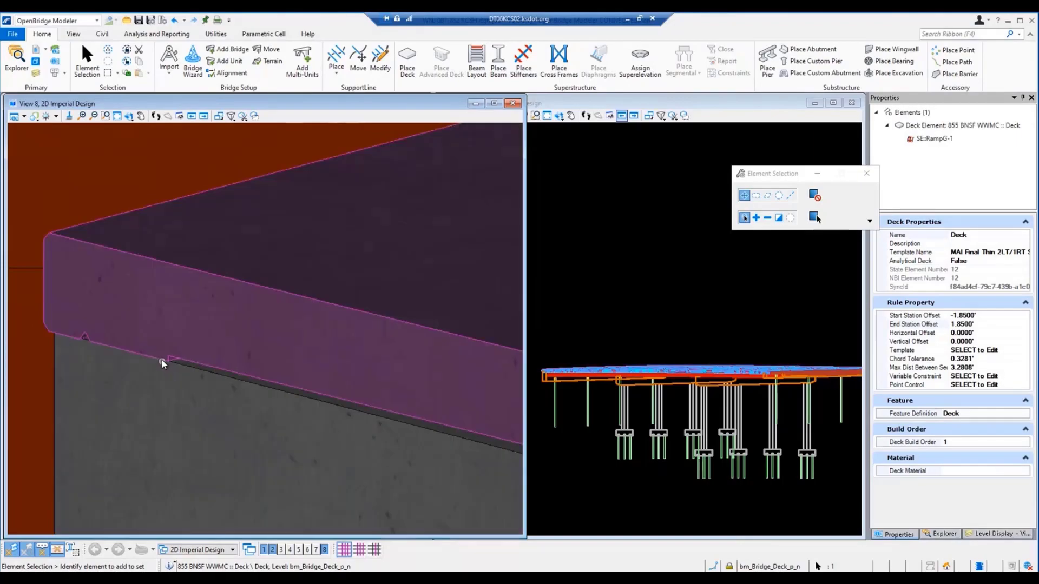
{"action": "scroll", "coordinate": [147, 381], "scroll_direction": "down", "scroll_amount": 3}
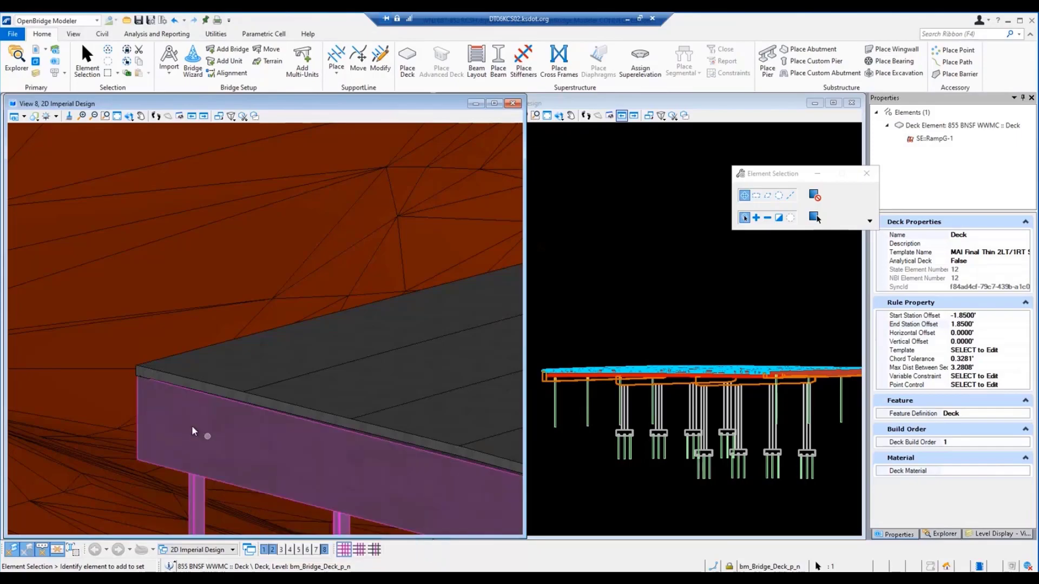
{"action": "scroll", "coordinate": [202, 435], "scroll_direction": "down", "scroll_amount": 2}
{"action": "scroll", "coordinate": [258, 448], "scroll_direction": "up", "scroll_amount": 4}
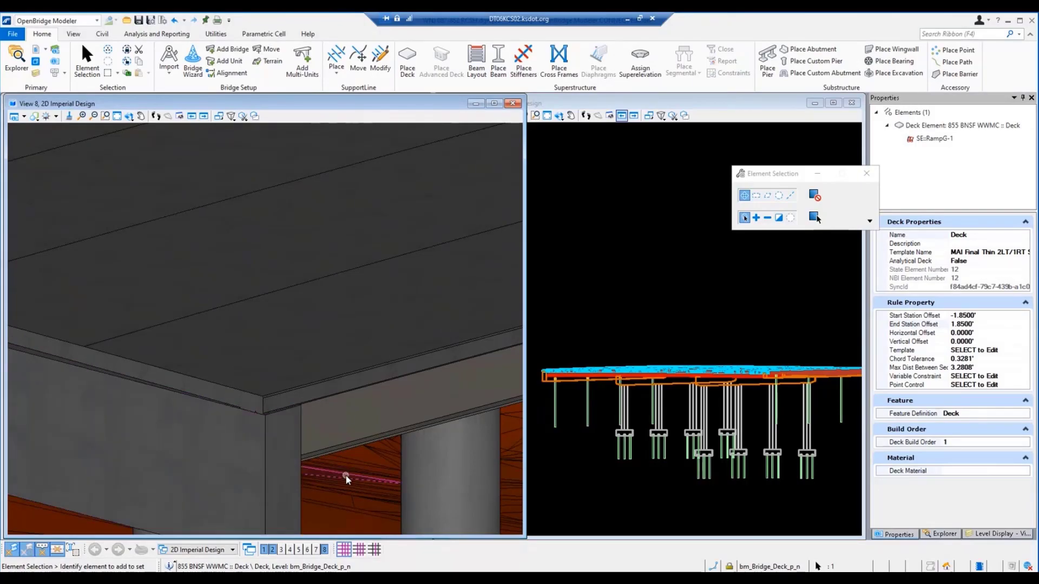
{"action": "scroll", "coordinate": [347, 479], "scroll_direction": "down", "scroll_amount": 1}
{"action": "scroll", "coordinate": [347, 480], "scroll_direction": "down", "scroll_amount": 3}
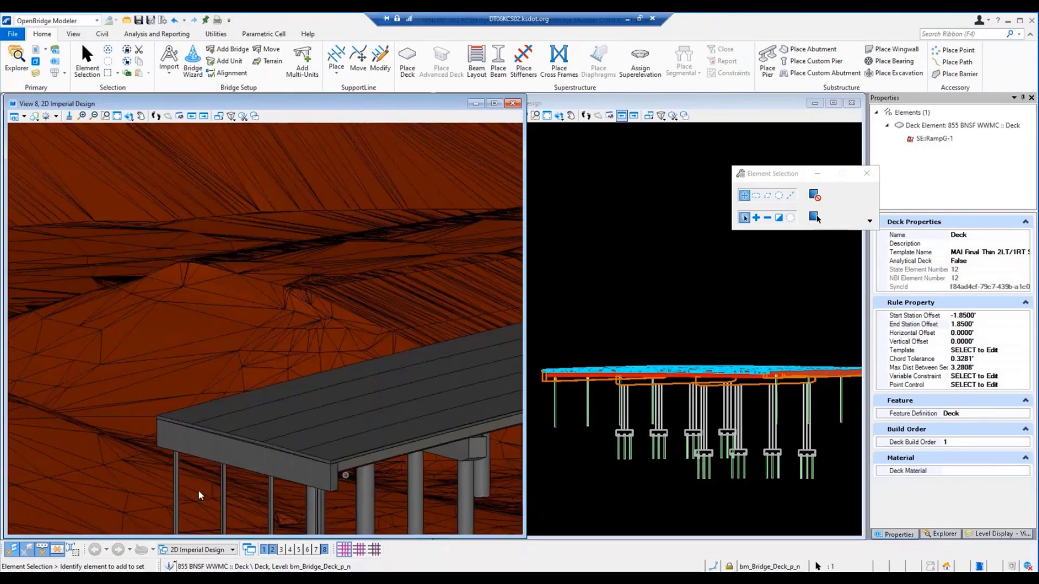